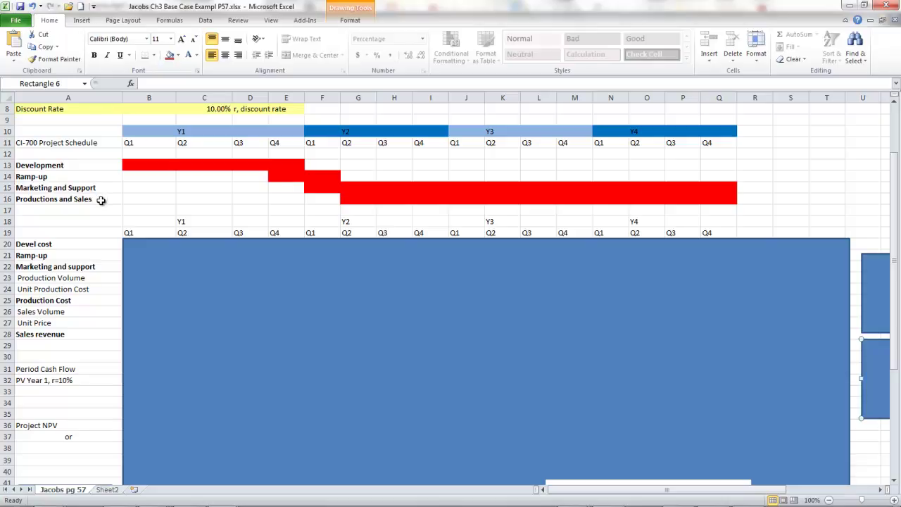
Correct the schedule label in row 16 to read "Production and Sales"
{"action": "double_click", "coordinate": [62, 200]}
{"action": "key", "text": "BackSpace"}
{"action": "left_click", "coordinate": [112, 279]}
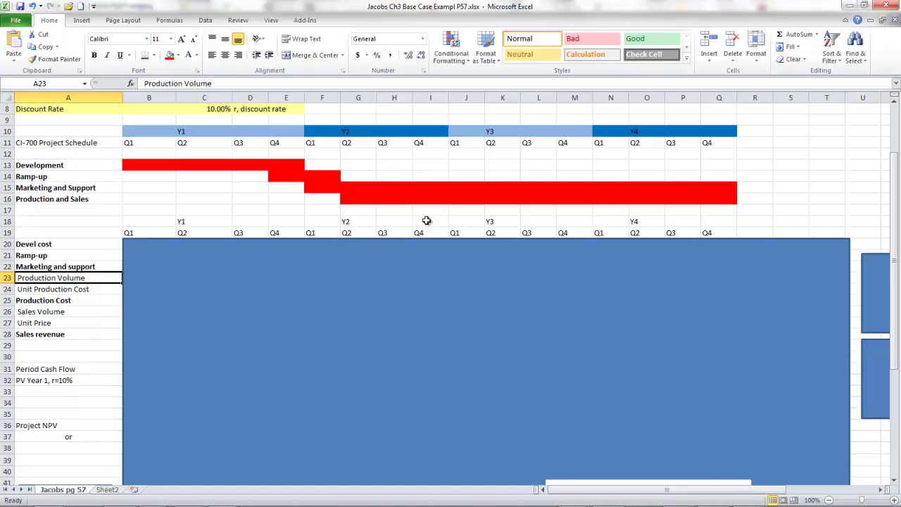
Lower the large covering rectangle to uncover the Devel cost row and inspect the formula in B20
{"action": "left_click", "coordinate": [636, 278]}
{"action": "left_click_drag", "start_coordinate": [633, 293], "coordinate": [635, 286]}
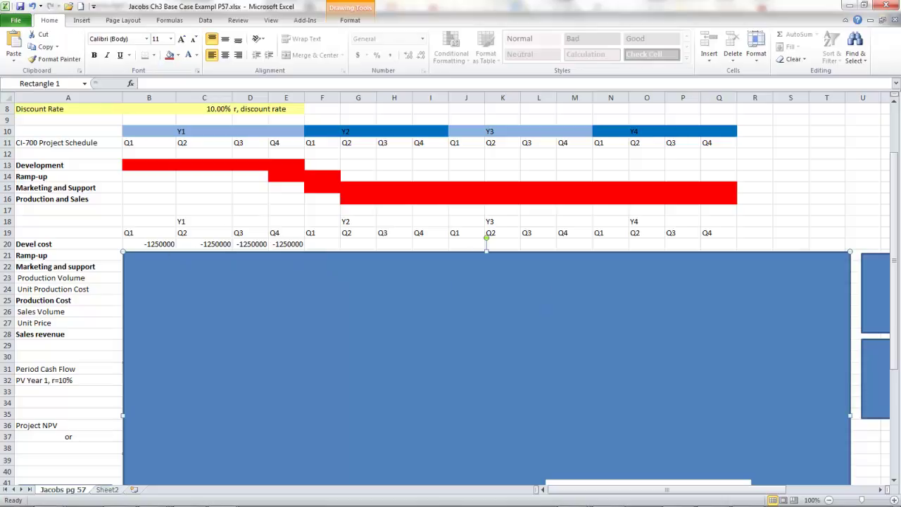
{"action": "scroll", "coordinate": [896, 301], "scroll_direction": "up", "scroll_amount": 3}
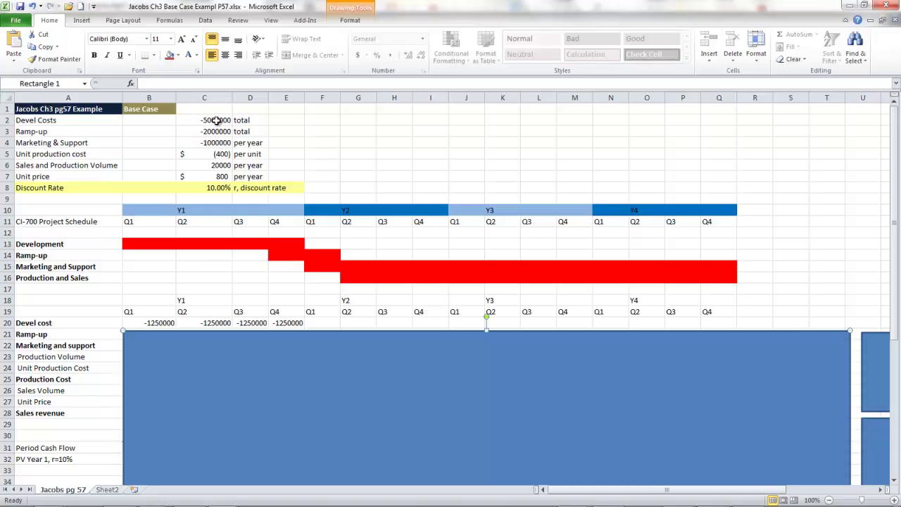
{"action": "left_click", "coordinate": [161, 323]}
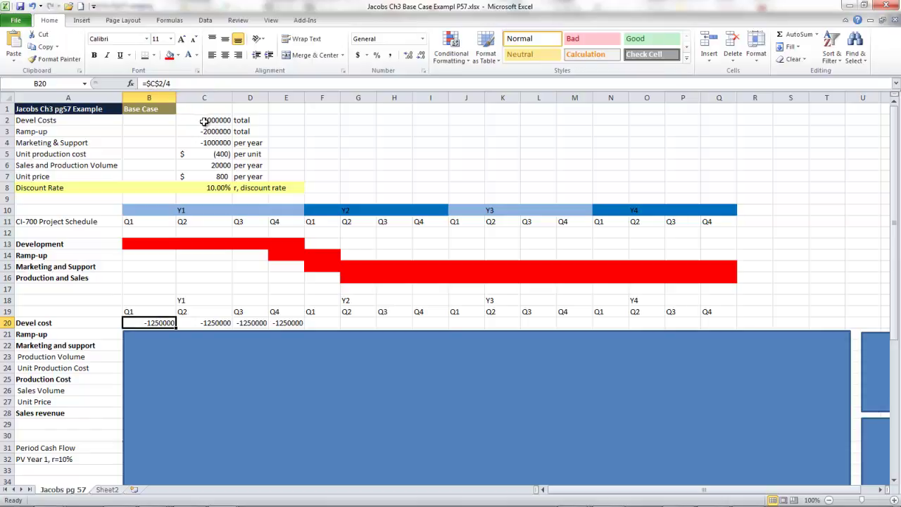
{"action": "left_click_drag", "start_coordinate": [164, 83], "coordinate": [143, 83]}
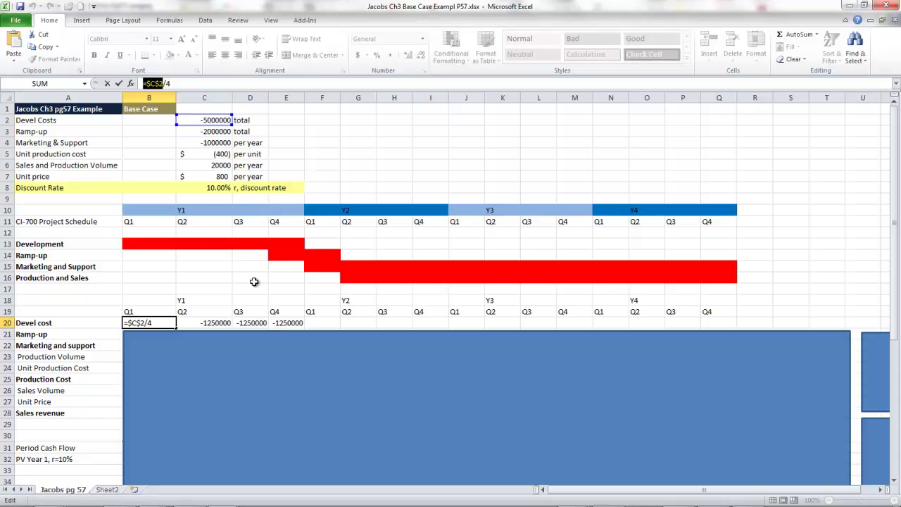
{"action": "key", "text": "Escape"}
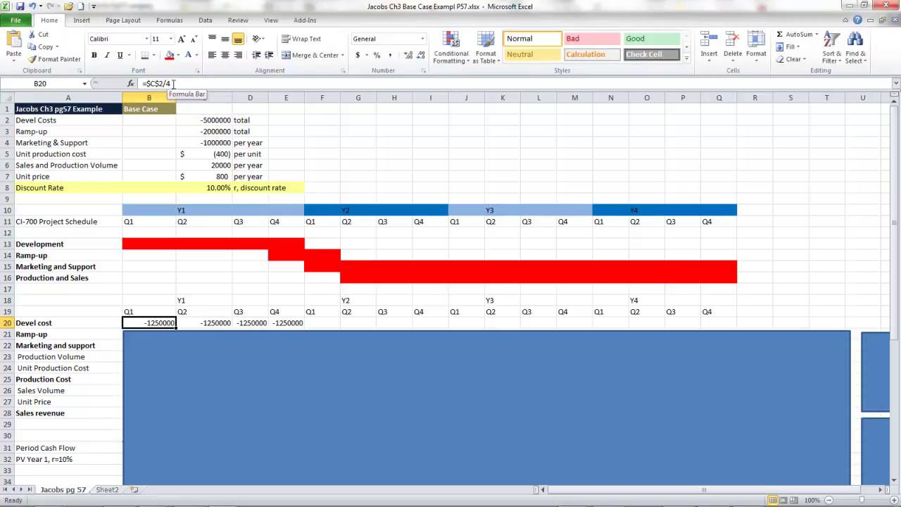
Fill the development cost formula from B20 across to E20 and uncover the Ramp-up row below it
{"action": "mouse_move", "coordinate": [176, 332]}
{"action": "left_mouse_down"}
{"action": "mouse_move", "coordinate": [221, 323]}
{"action": "mouse_move", "coordinate": [191, 346]}
{"action": "mouse_move", "coordinate": [175, 340]}
{"action": "mouse_move", "coordinate": [177, 329]}
{"action": "mouse_move", "coordinate": [292, 330]}
{"action": "left_mouse_up"}
{"action": "left_click", "coordinate": [171, 323]}
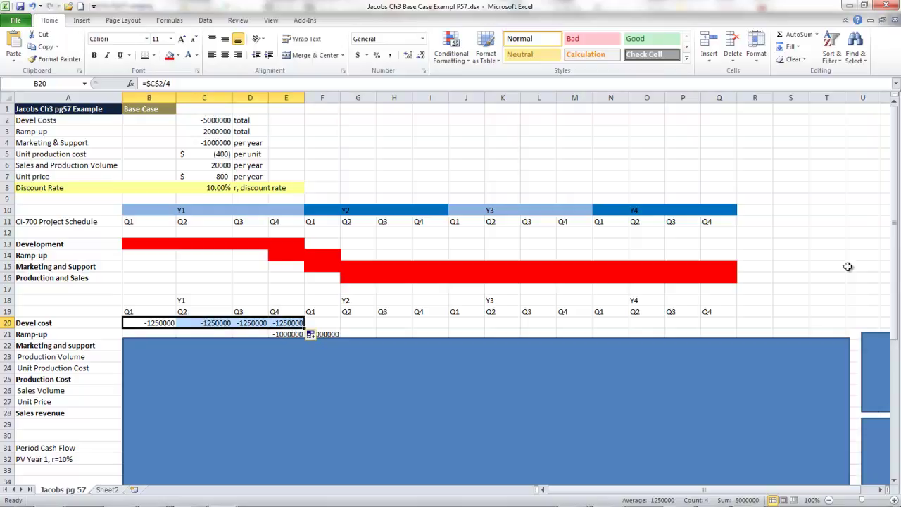
{"action": "left_click_drag", "start_coordinate": [897, 255], "coordinate": [897, 255]}
{"action": "left_click", "coordinate": [352, 332]}
{"action": "left_click", "coordinate": [399, 331]}
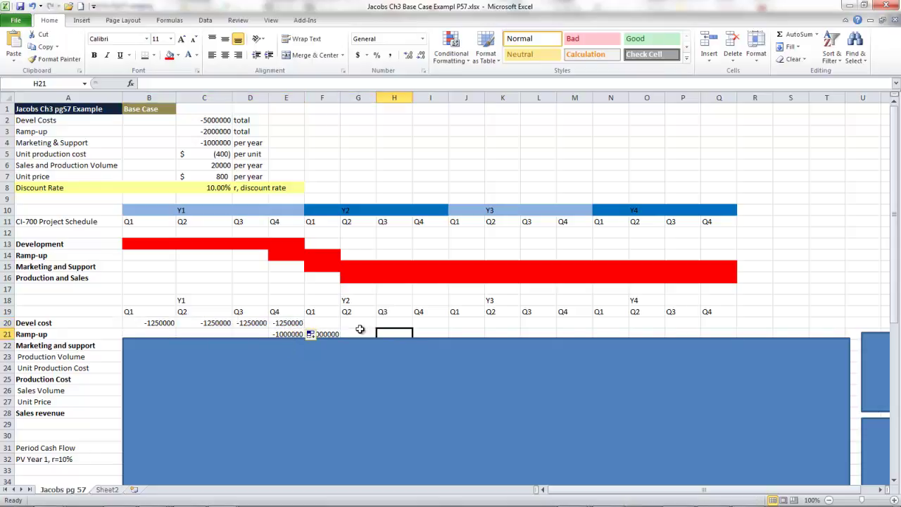
{"action": "left_click", "coordinate": [228, 270]}
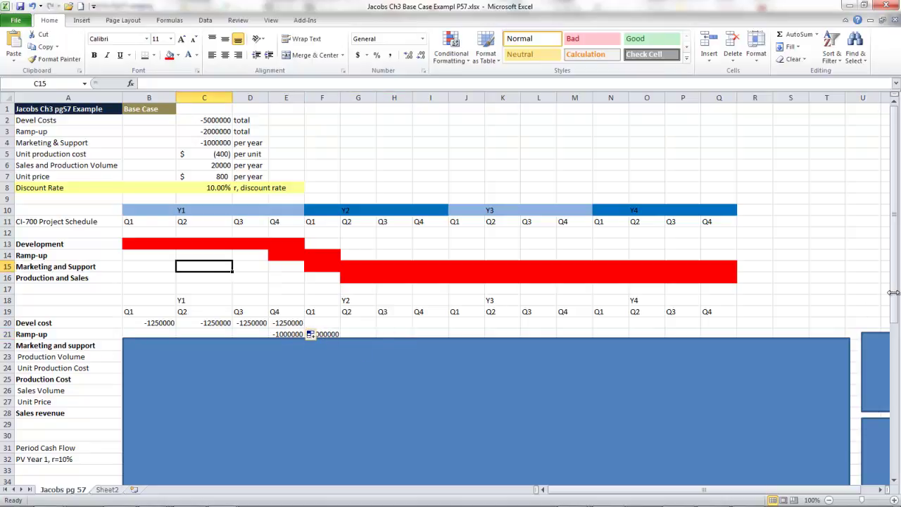
Uncover the Marketing and support row and fill its quarterly cost formula from F22 across to Q22
{"action": "left_click", "coordinate": [676, 396]}
{"action": "left_click_drag", "start_coordinate": [677, 403], "coordinate": [677, 404]}
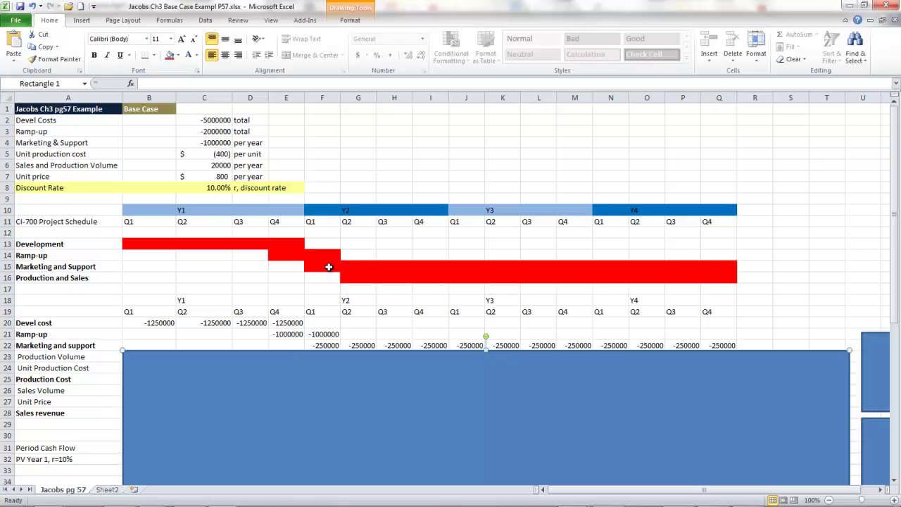
{"action": "left_click", "coordinate": [321, 345]}
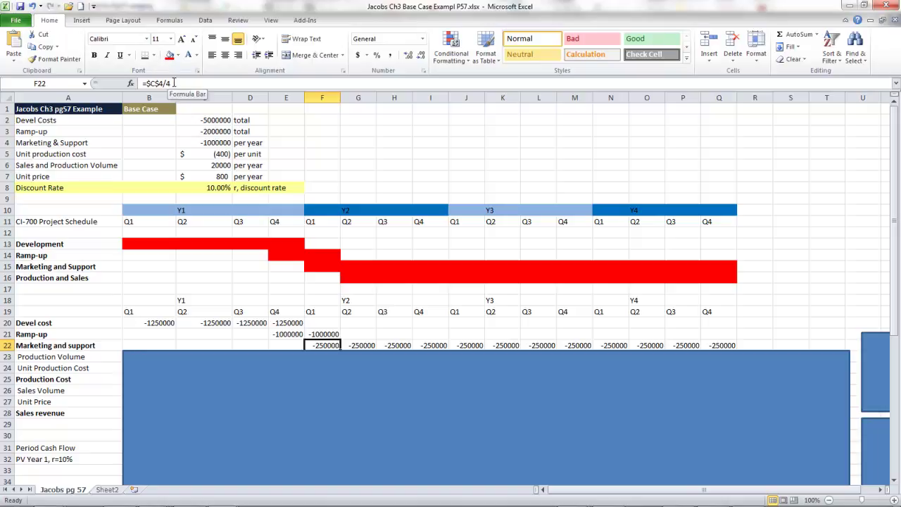
{"action": "left_click_drag", "start_coordinate": [349, 362], "coordinate": [727, 358]}
{"action": "left_click", "coordinate": [330, 349]}
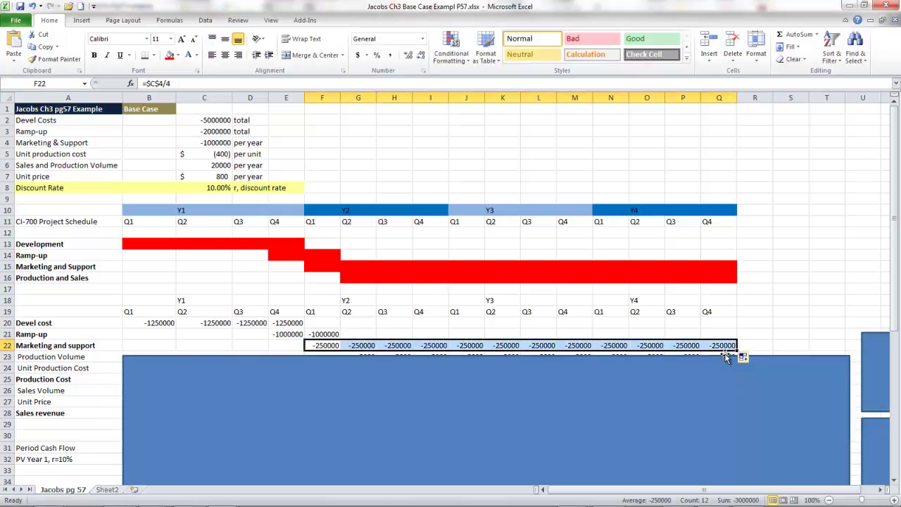
Lower the covering rectangle to uncover the Production Volume, Unit Production Cost and Production Cost rows
{"action": "left_click_drag", "start_coordinate": [896, 305], "coordinate": [897, 345]}
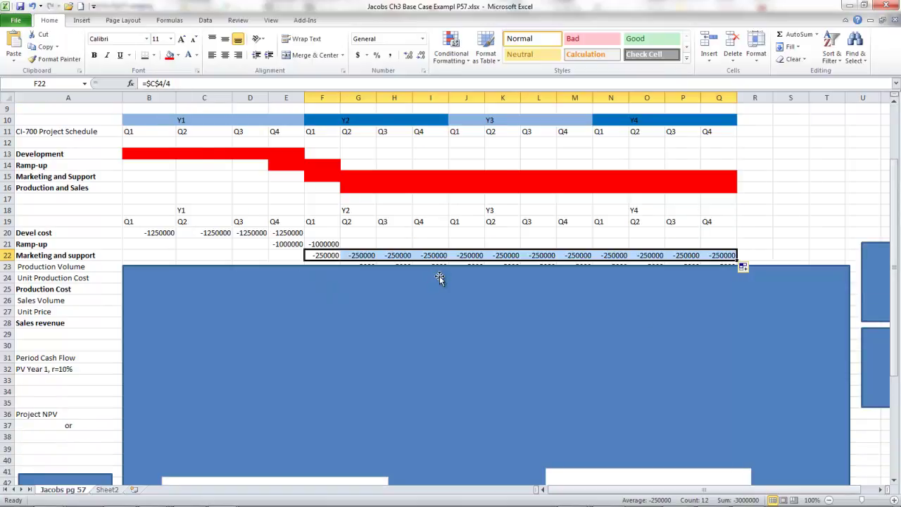
{"action": "left_click", "coordinate": [433, 348]}
{"action": "left_click_drag", "start_coordinate": [432, 353], "coordinate": [432, 352]}
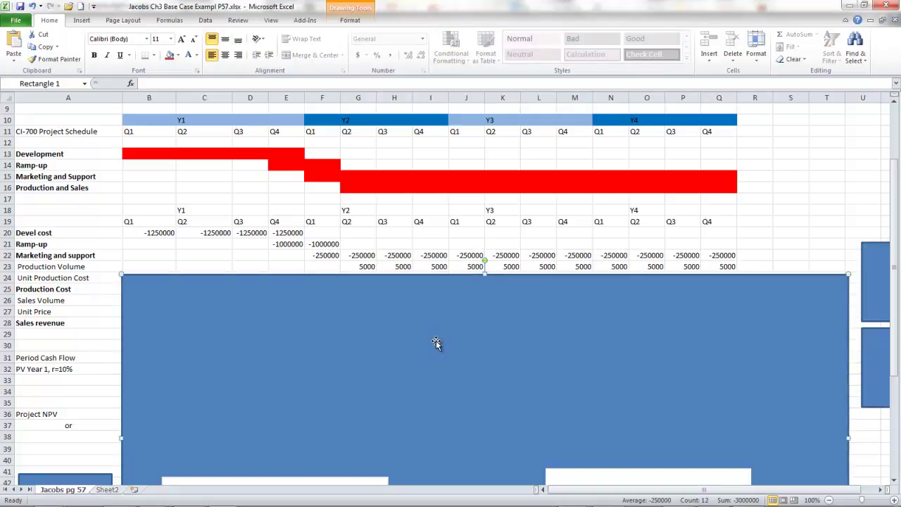
{"action": "left_click_drag", "start_coordinate": [425, 330], "coordinate": [428, 347]}
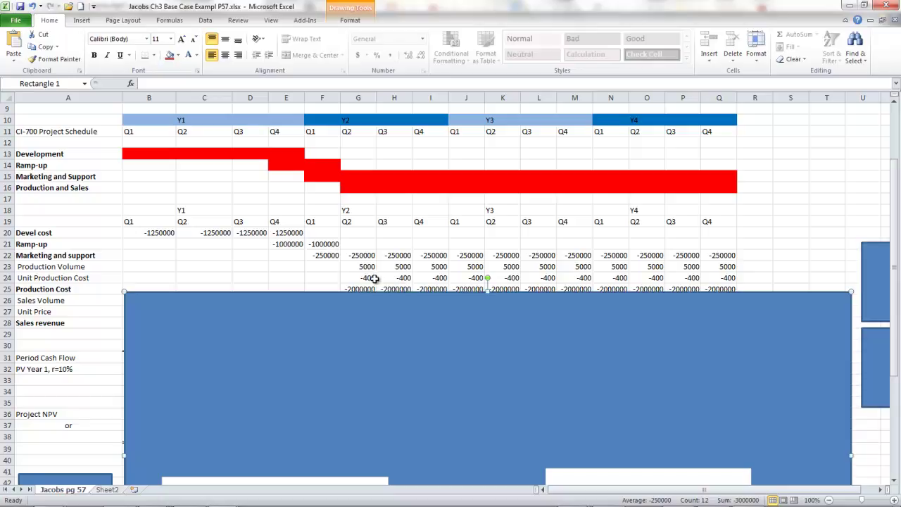
{"action": "left_click_drag", "start_coordinate": [376, 318], "coordinate": [377, 322]}
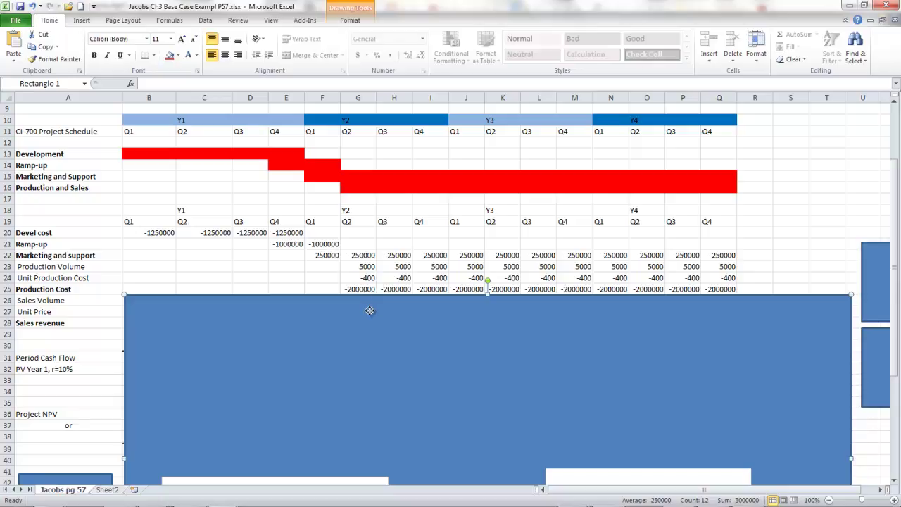
Lower the covering rectangle past row 28 to uncover the Sales Volume, Unit Price and Sales revenue rows
{"action": "left_click_drag", "start_coordinate": [369, 310], "coordinate": [371, 335]}
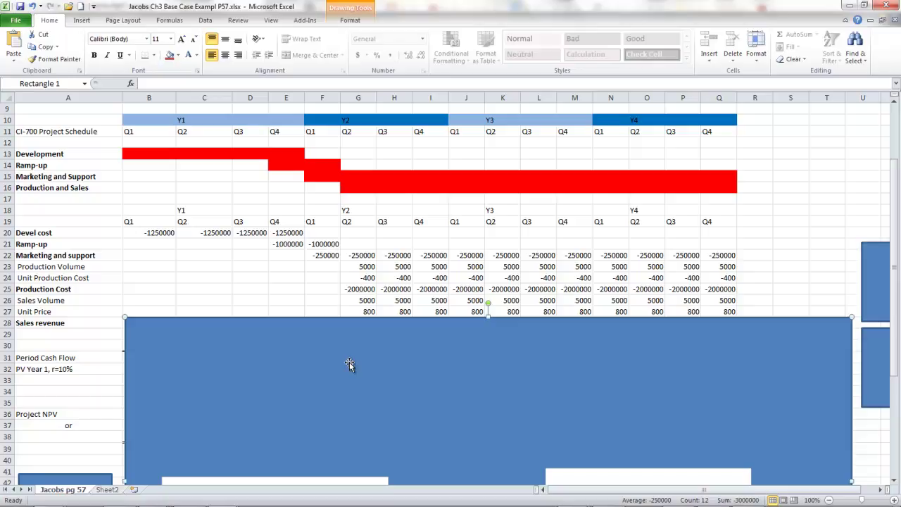
{"action": "left_click_drag", "start_coordinate": [371, 352], "coordinate": [369, 363]}
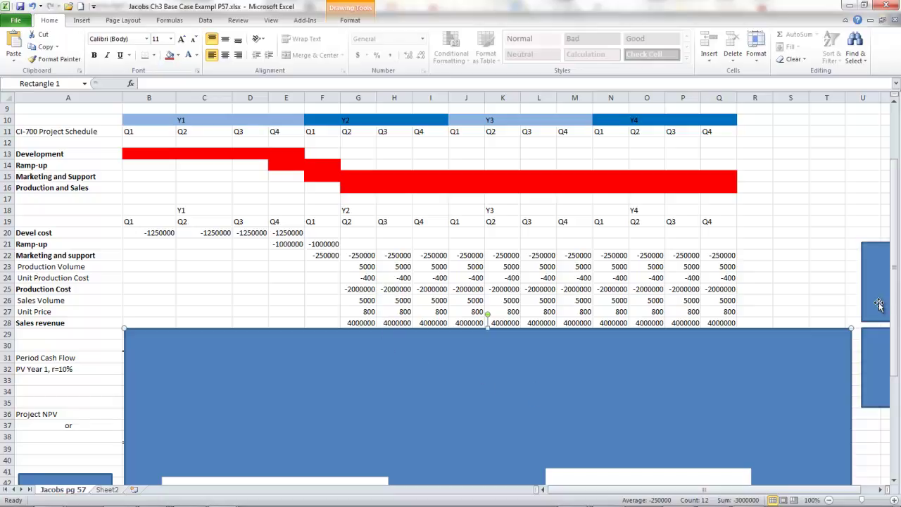
{"action": "left_click_drag", "start_coordinate": [520, 396], "coordinate": [519, 410]}
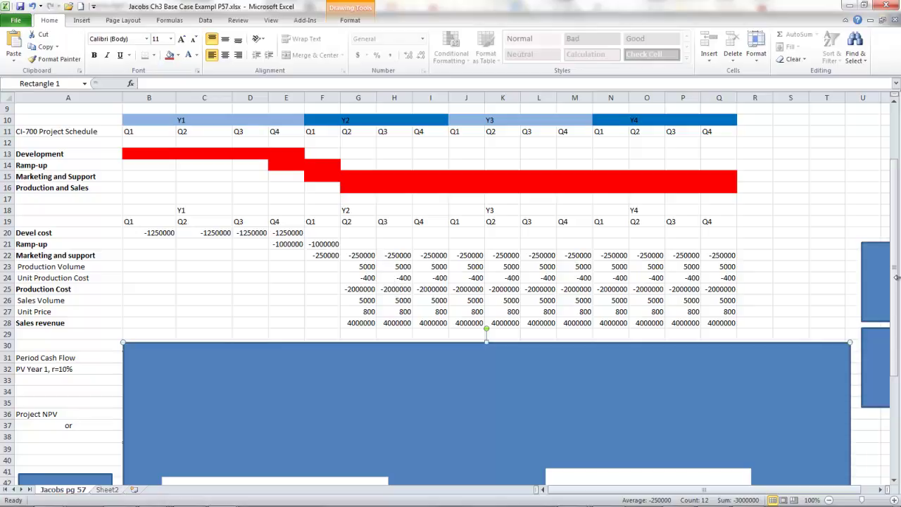
Lower the covering rectangle to uncover the Period Cash Flow values in row 31
{"action": "left_click_drag", "start_coordinate": [897, 282], "coordinate": [898, 356]}
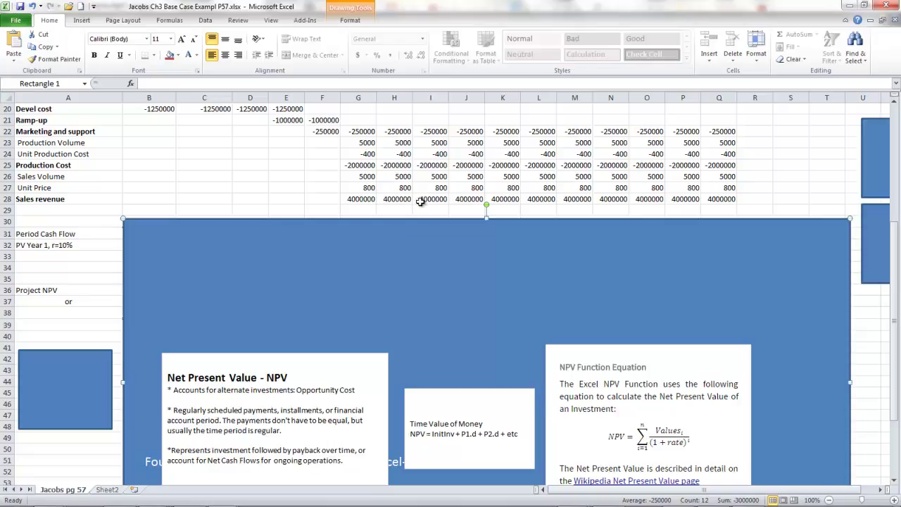
{"action": "left_click_drag", "start_coordinate": [896, 324], "coordinate": [896, 328]}
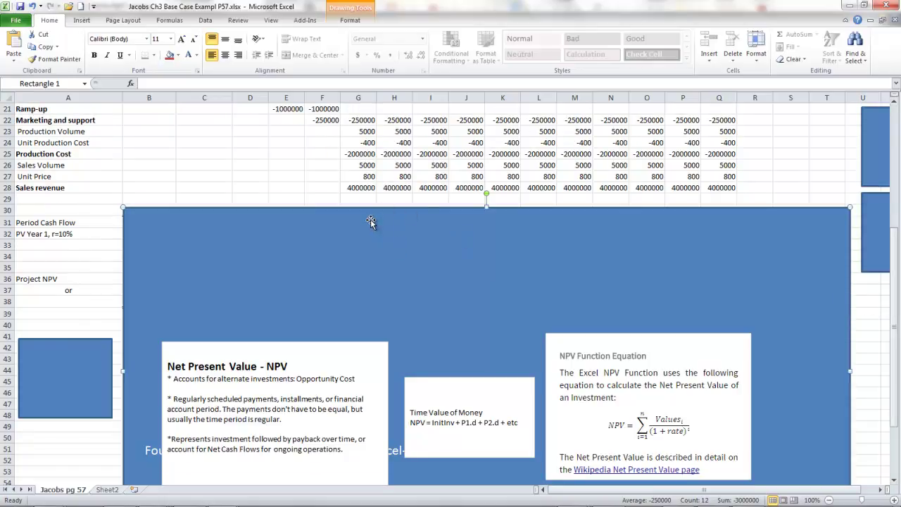
{"action": "left_click_drag", "start_coordinate": [371, 221], "coordinate": [370, 241]}
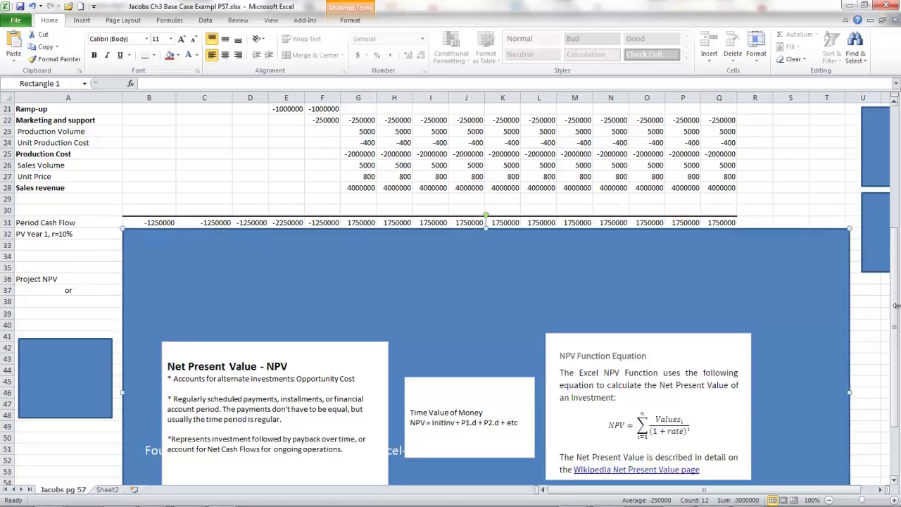
{"action": "left_click_drag", "start_coordinate": [896, 308], "coordinate": [896, 292]}
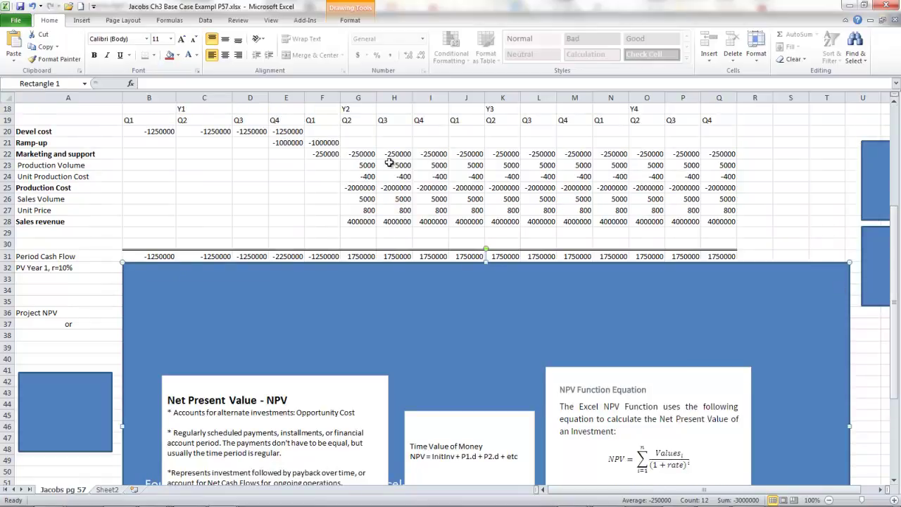
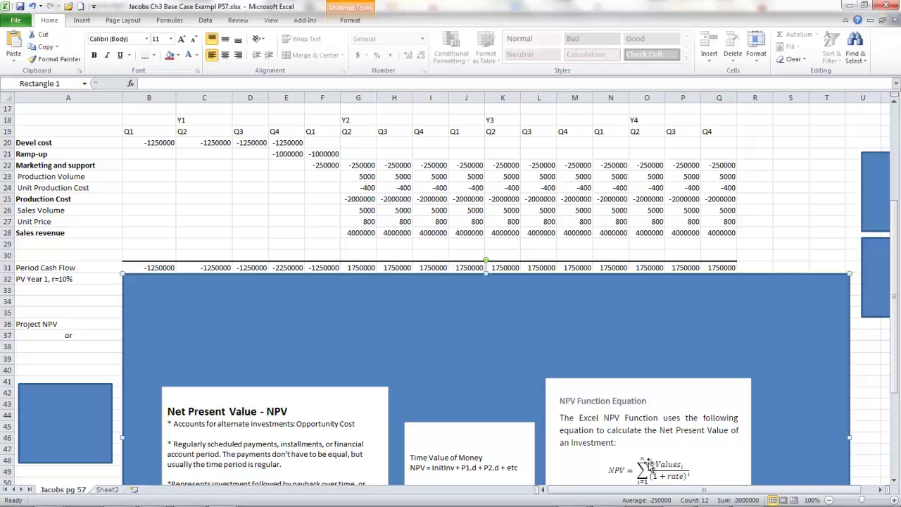
Uncover the PV Year 1 row, inspect the formula in B32 and shift the rectangle clear of row 32
{"action": "left_click_drag", "start_coordinate": [413, 313], "coordinate": [380, 322]}
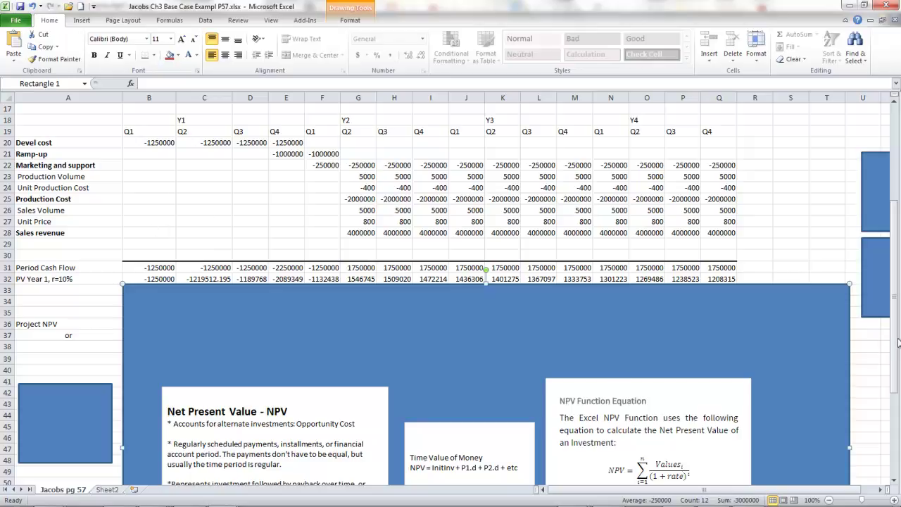
{"action": "left_click_drag", "start_coordinate": [895, 344], "coordinate": [895, 360]}
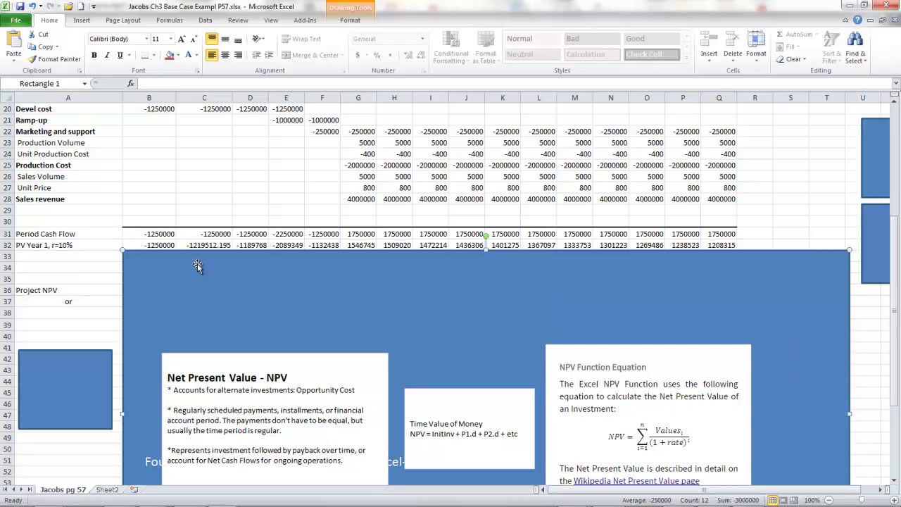
{"action": "left_click", "coordinate": [162, 245]}
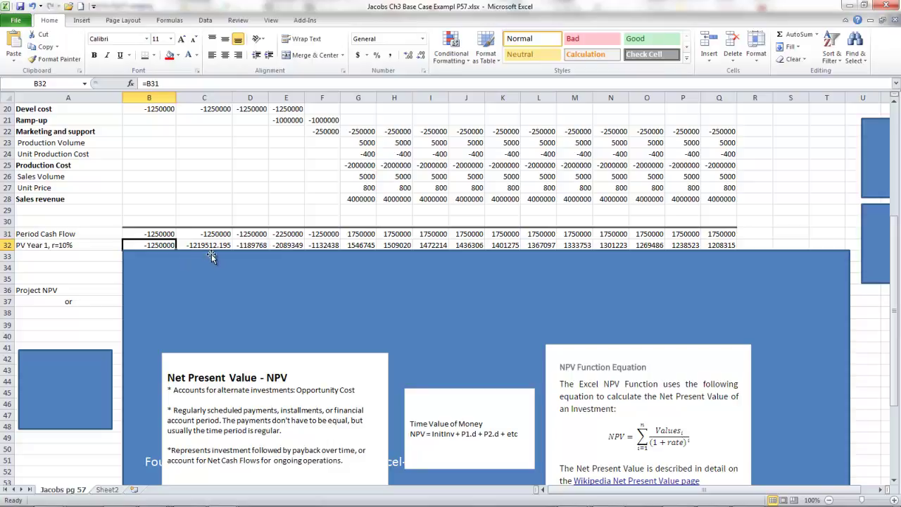
{"action": "mouse_move", "coordinate": [199, 251]}
{"action": "left_mouse_down"}
{"action": "mouse_move", "coordinate": [186, 253]}
{"action": "mouse_move", "coordinate": [202, 252]}
{"action": "left_mouse_up"}
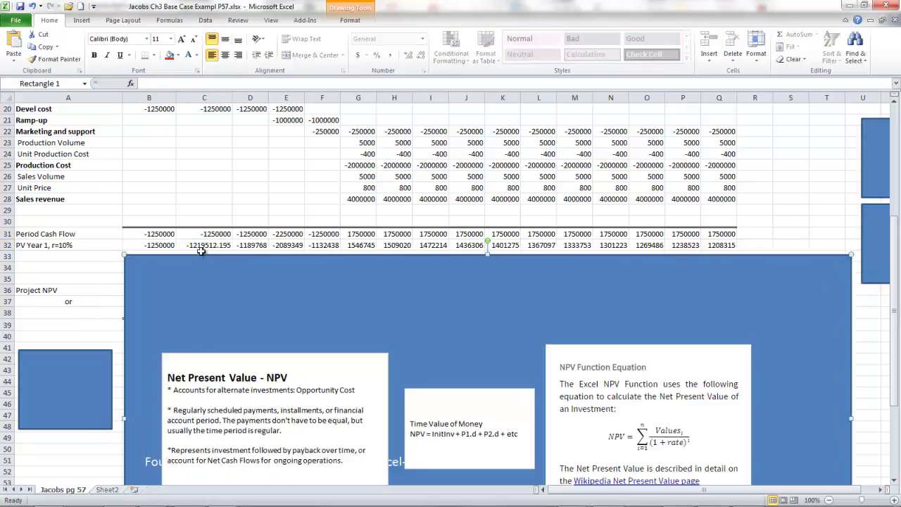
Format the Period Cash Flow and PV cells B31:Q32 as Currency with 0 decimal places and no symbol
{"action": "left_click_drag", "start_coordinate": [155, 234], "coordinate": [729, 247]}
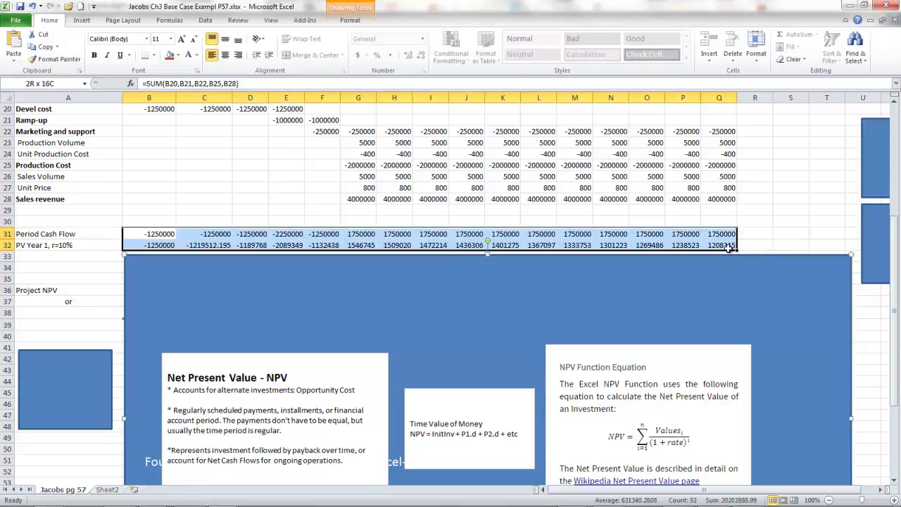
{"action": "left_click", "coordinate": [423, 72]}
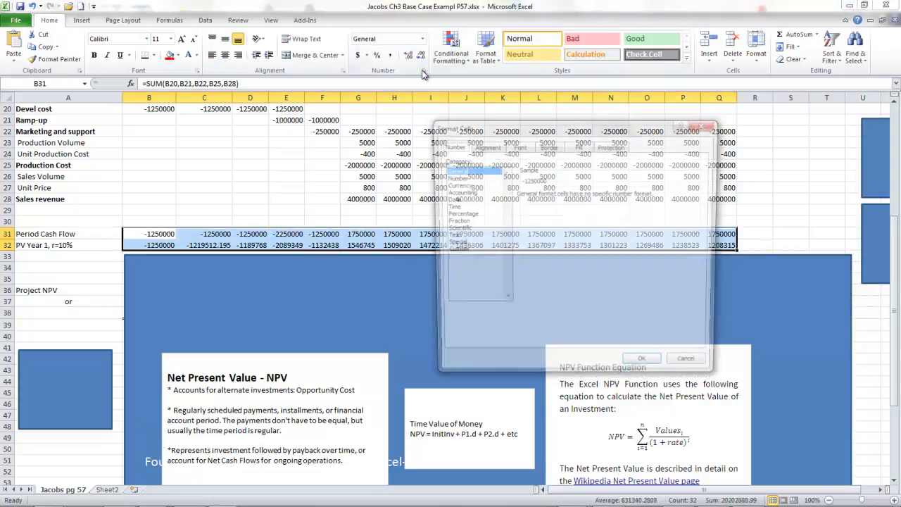
{"action": "left_click", "coordinate": [472, 184]}
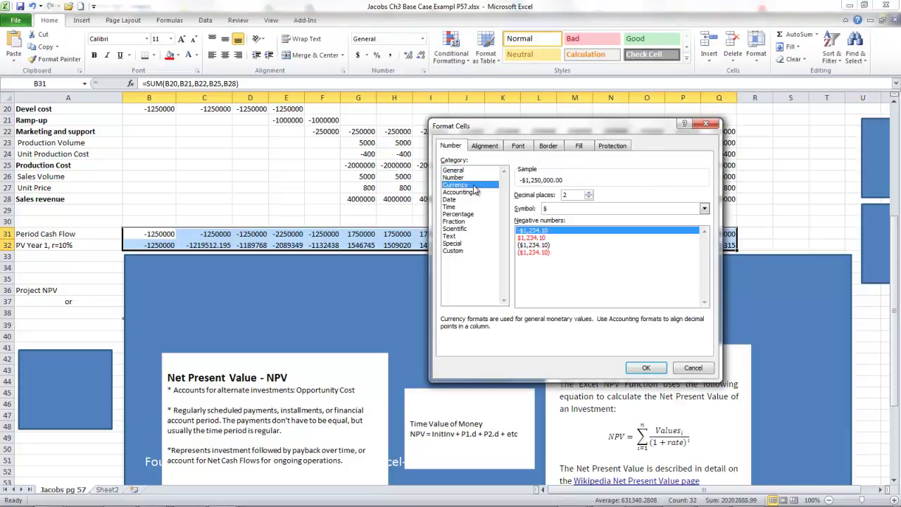
{"action": "double_click", "coordinate": [590, 198]}
{"action": "left_click", "coordinate": [704, 209]}
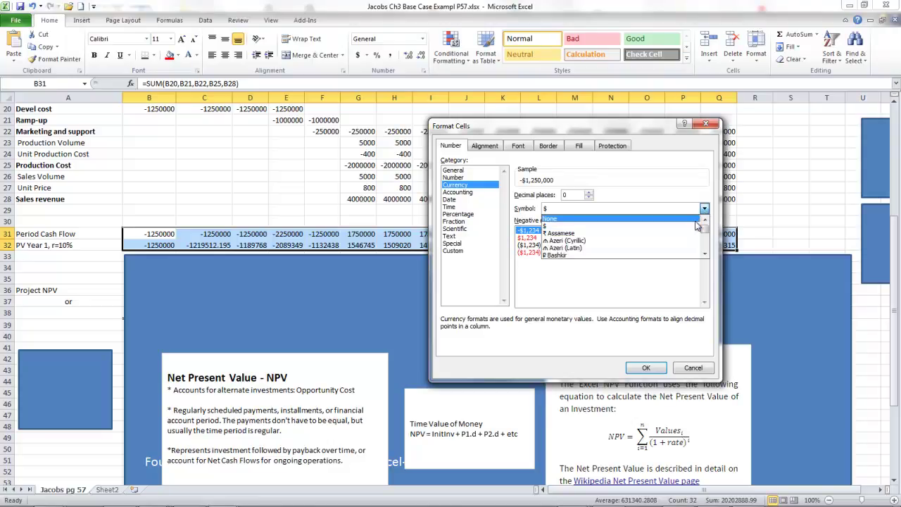
{"action": "left_click", "coordinate": [692, 219]}
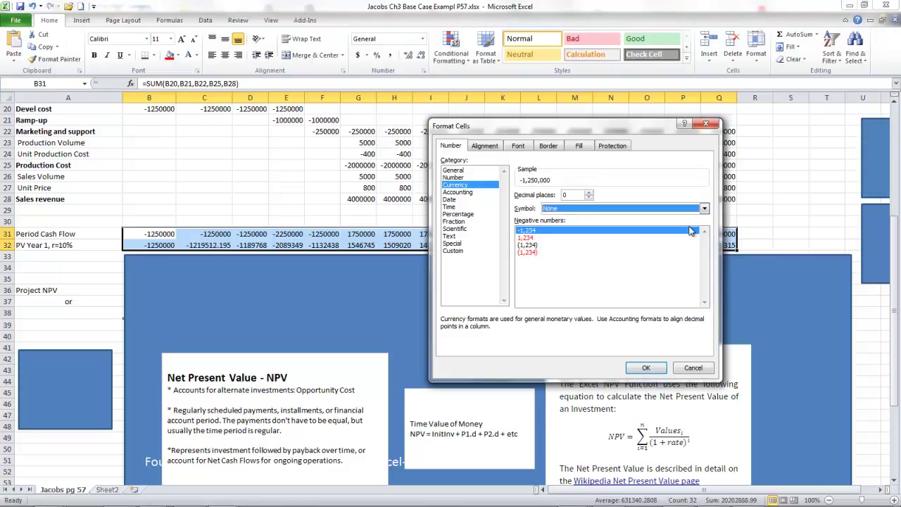
{"action": "left_click", "coordinate": [655, 367]}
{"action": "left_click", "coordinate": [296, 211]}
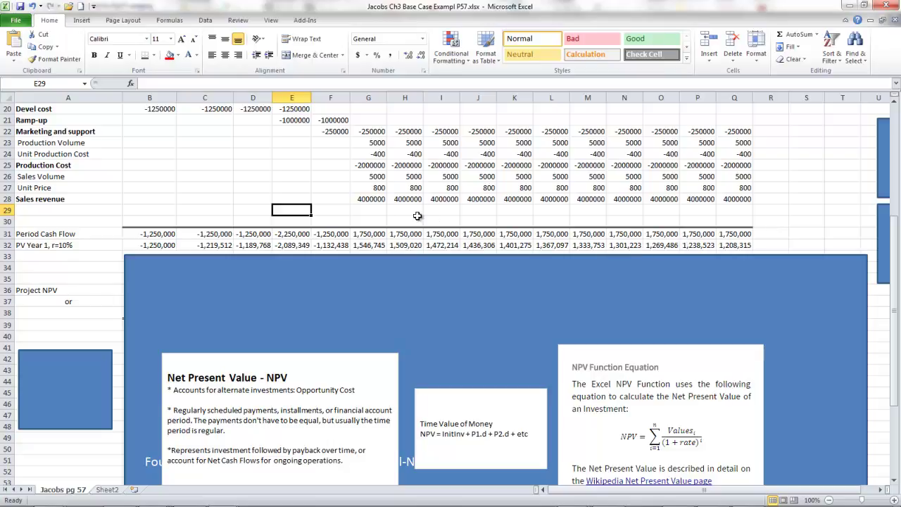
Format the Period Cash Flow and PV cells B31:Q32 as Number with 0 decimal places and no 1000 separator
{"action": "left_click_drag", "start_coordinate": [149, 235], "coordinate": [732, 244]}
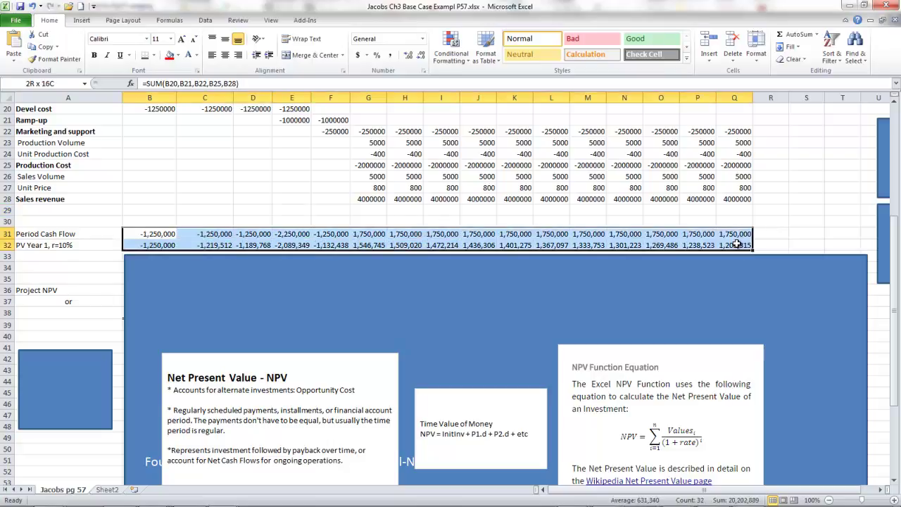
{"action": "left_click", "coordinate": [423, 70]}
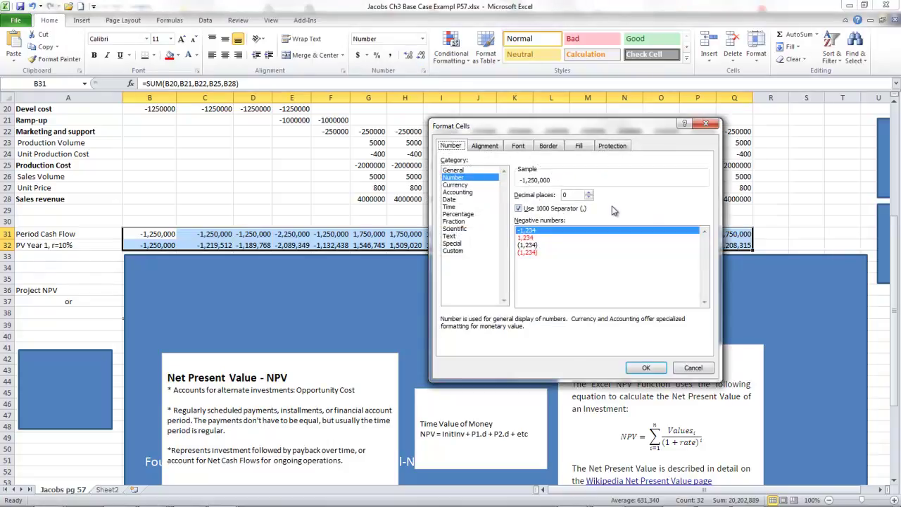
{"action": "left_click", "coordinate": [519, 209]}
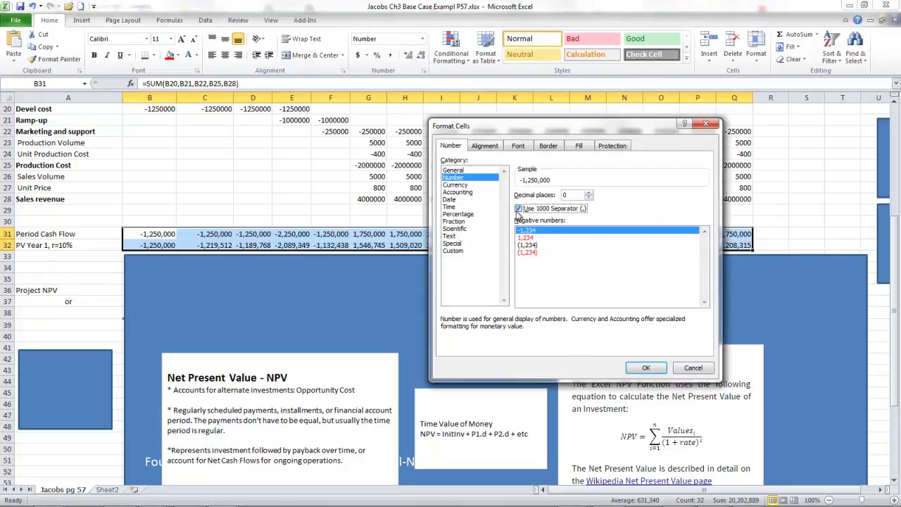
{"action": "left_click", "coordinate": [645, 369]}
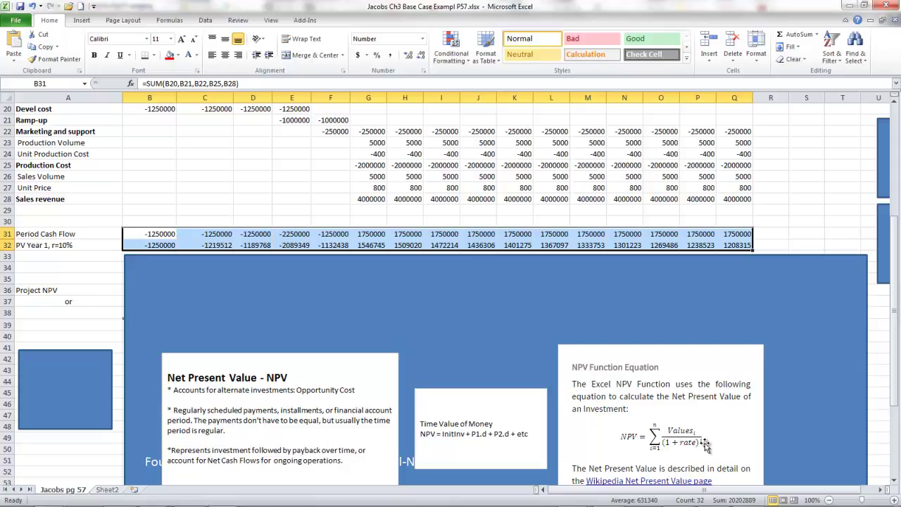
Examine the discounting formulas of the PV Year 1 row in cells C32 to F32, especially the exponent
{"action": "left_click", "coordinate": [214, 244]}
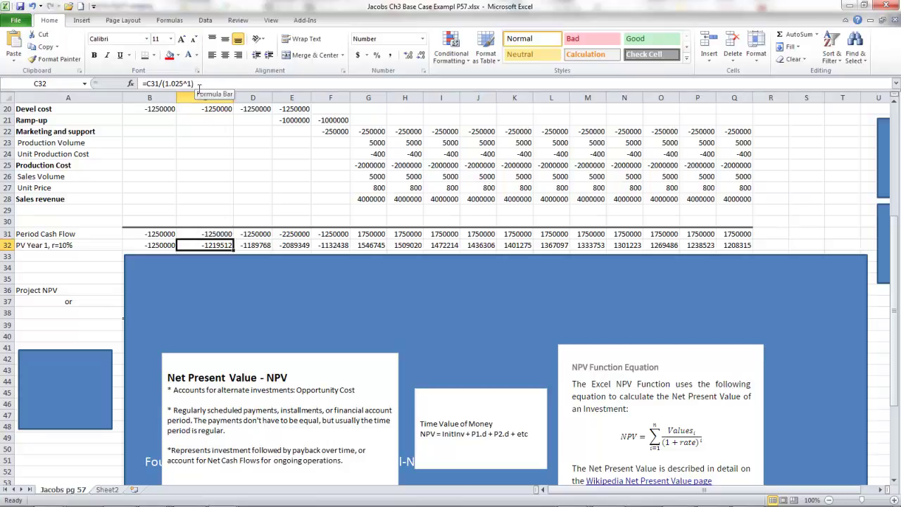
{"action": "left_click", "coordinate": [263, 245]}
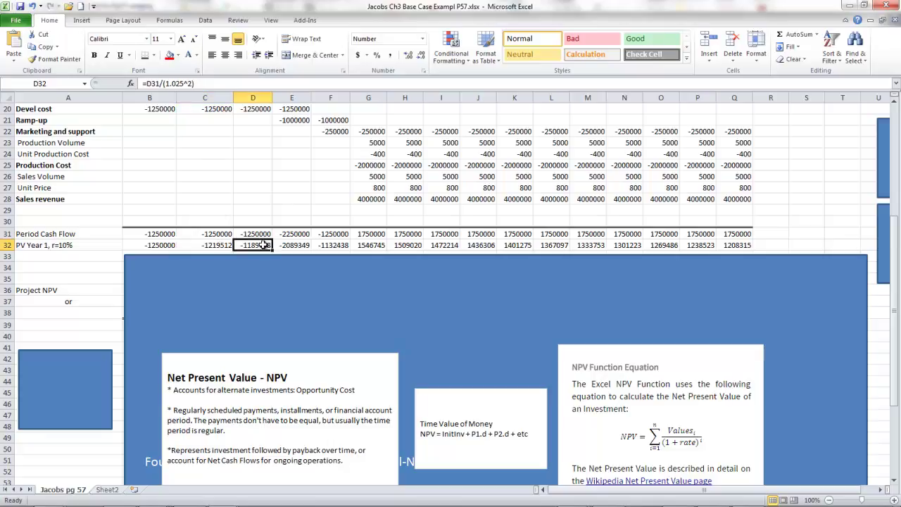
{"action": "left_click", "coordinate": [191, 84]}
{"action": "double_click", "coordinate": [190, 84]}
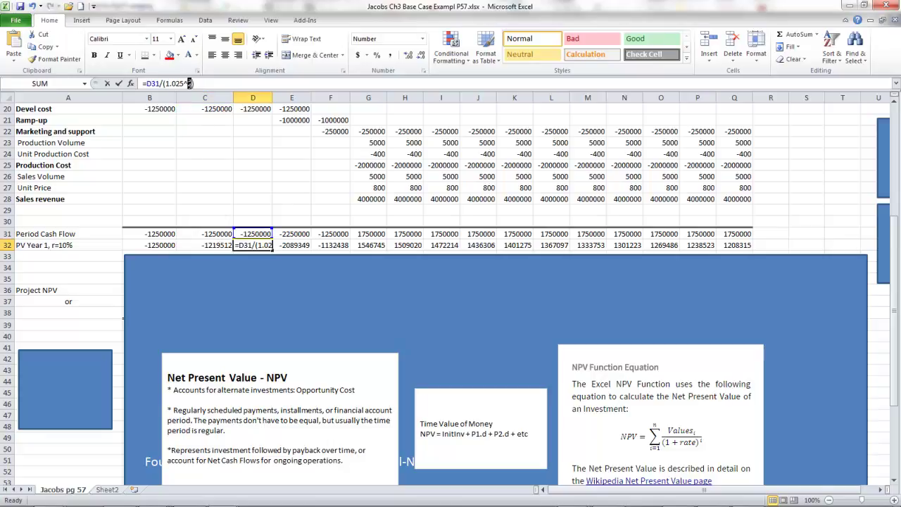
{"action": "left_click", "coordinate": [191, 85]}
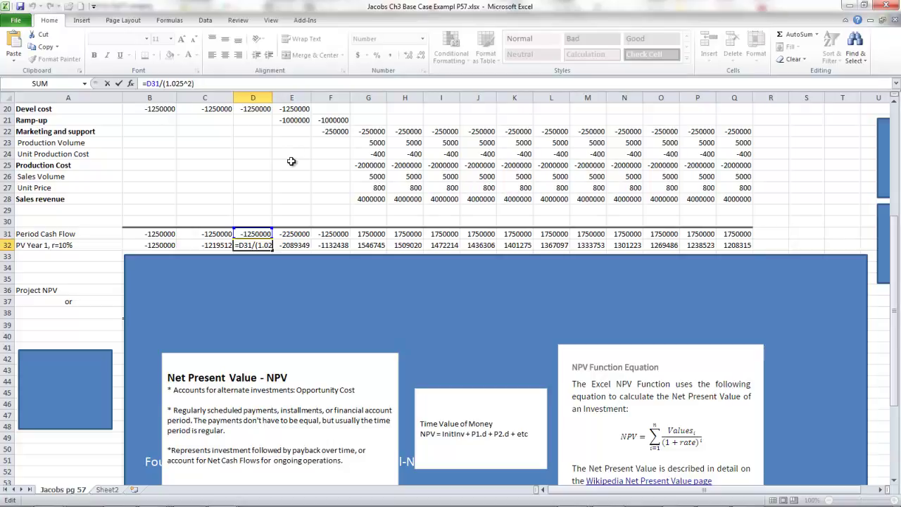
{"action": "left_click", "coordinate": [300, 246]}
{"action": "left_click", "coordinate": [330, 247]}
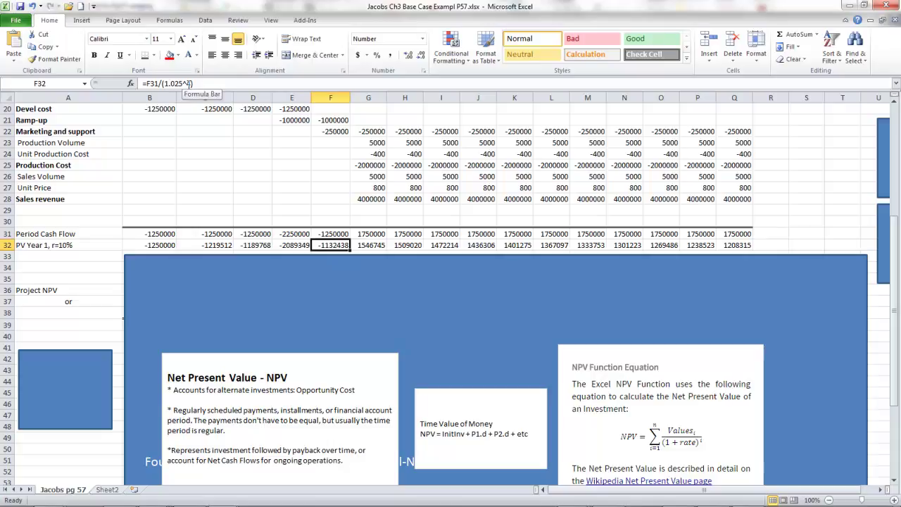
Compare the PV formula in G32 with the one in F32 and trace its exponent reference to G12
{"action": "left_click", "coordinate": [365, 246]}
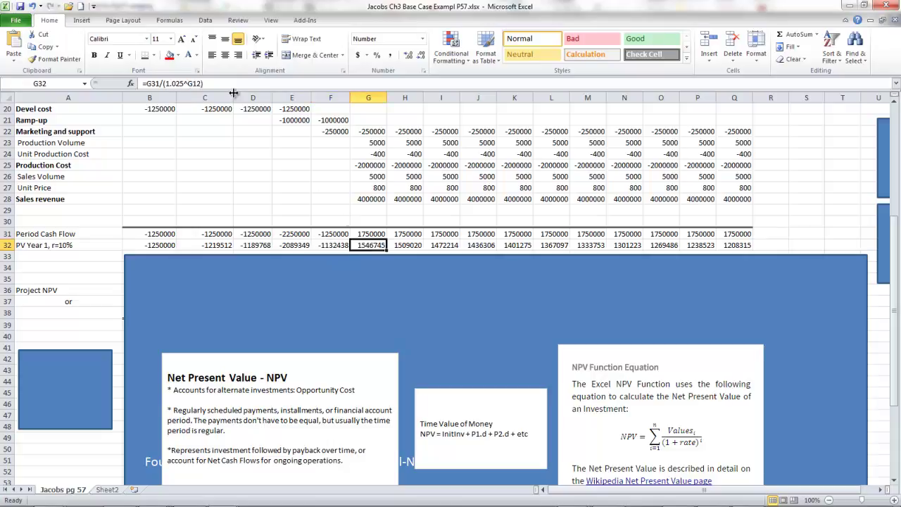
{"action": "left_click", "coordinate": [340, 245]}
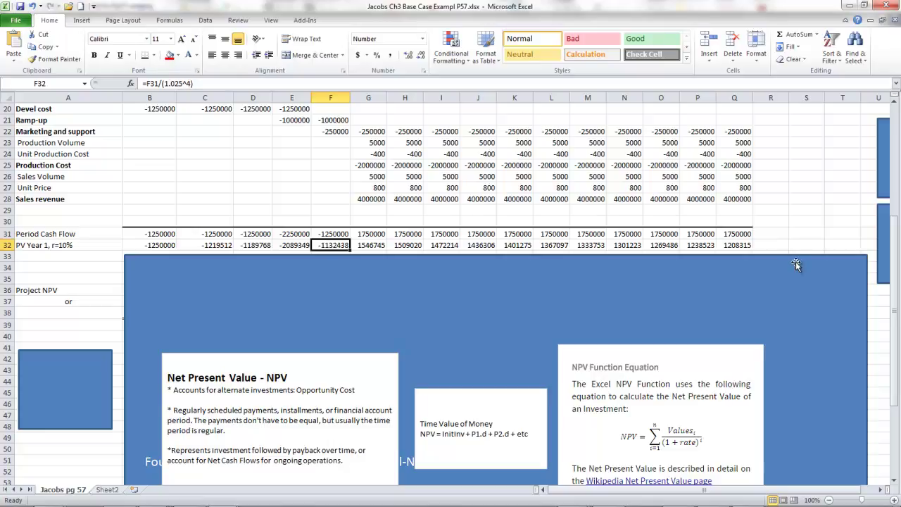
{"action": "left_click_drag", "start_coordinate": [895, 316], "coordinate": [898, 282]}
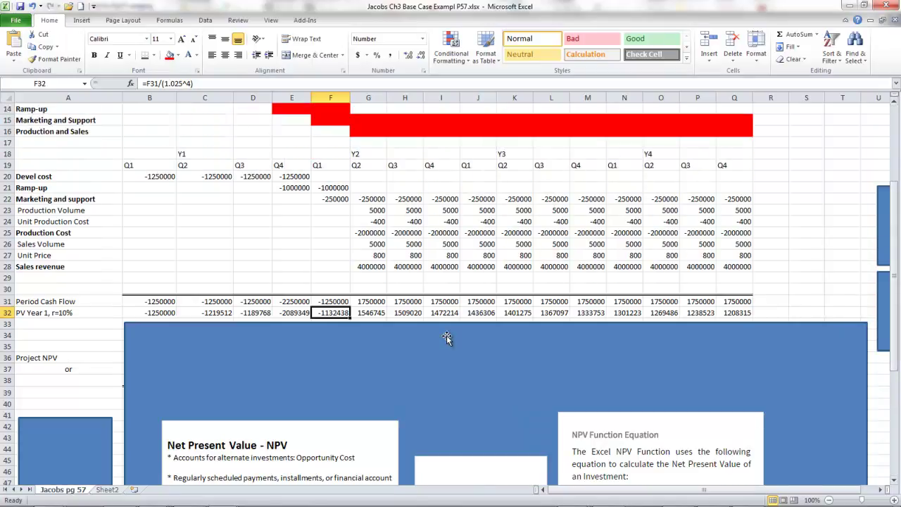
{"action": "left_click", "coordinate": [372, 312]}
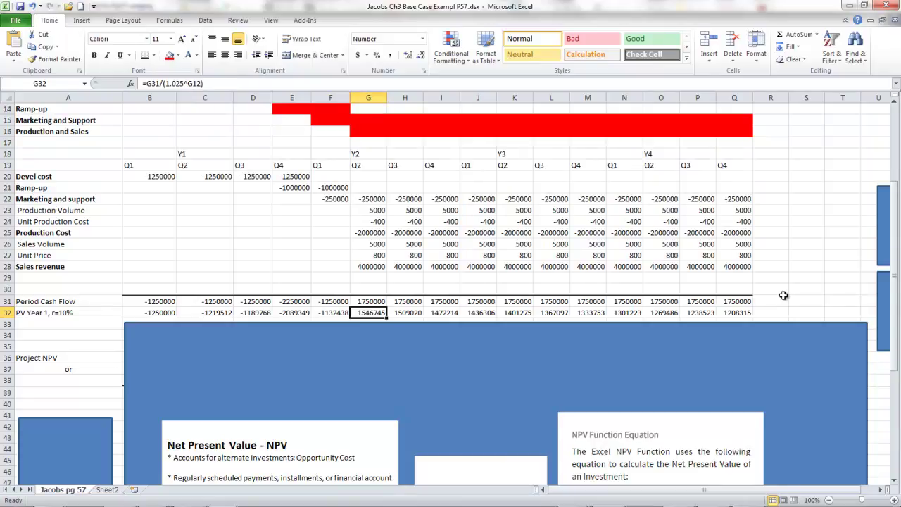
{"action": "left_click_drag", "start_coordinate": [894, 316], "coordinate": [898, 280]}
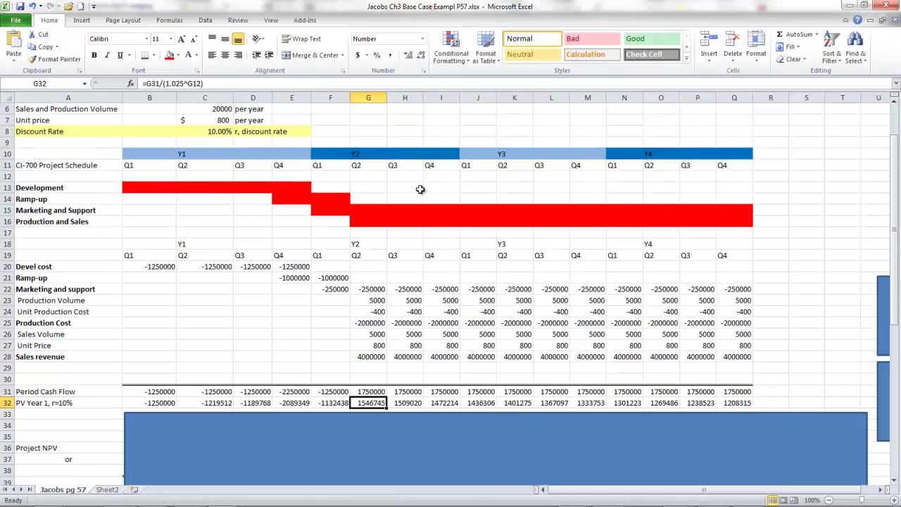
{"action": "left_click", "coordinate": [372, 179]}
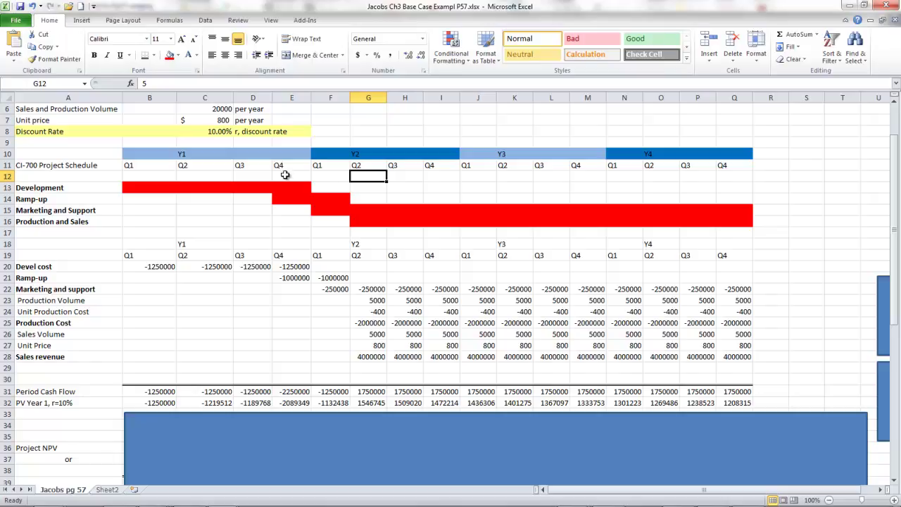
Reveal the period numbers in E12:Q12 with the Automatic font color, and hide them again with white
{"action": "left_click_drag", "start_coordinate": [303, 175], "coordinate": [732, 175]}
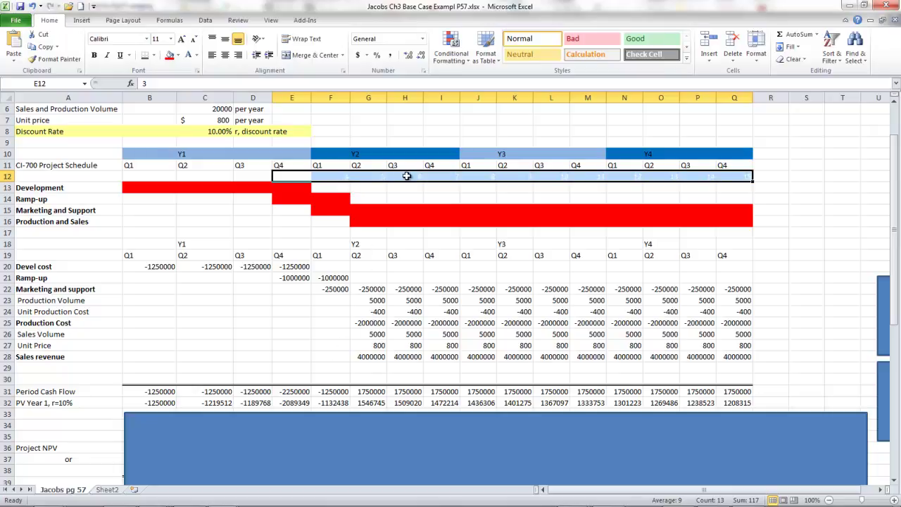
{"action": "left_click", "coordinate": [196, 57]}
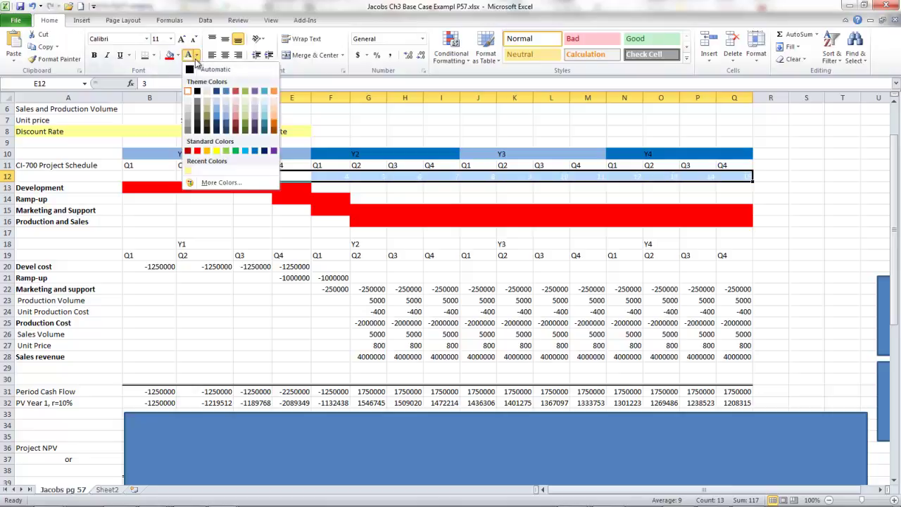
{"action": "left_click", "coordinate": [190, 67]}
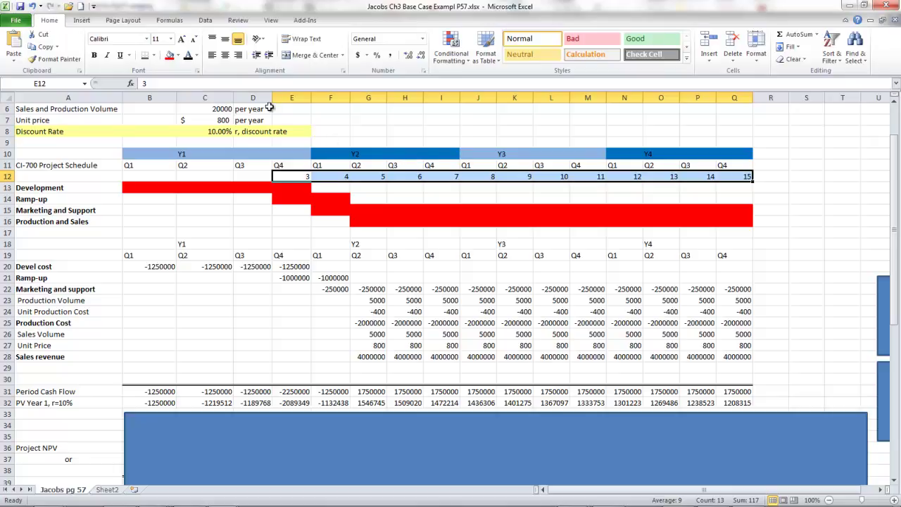
{"action": "left_click", "coordinate": [198, 56]}
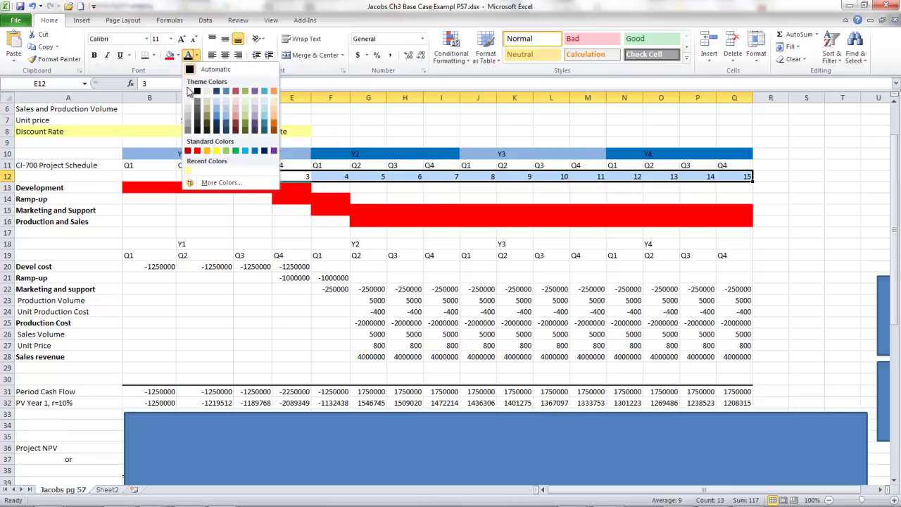
{"action": "left_click", "coordinate": [229, 114]}
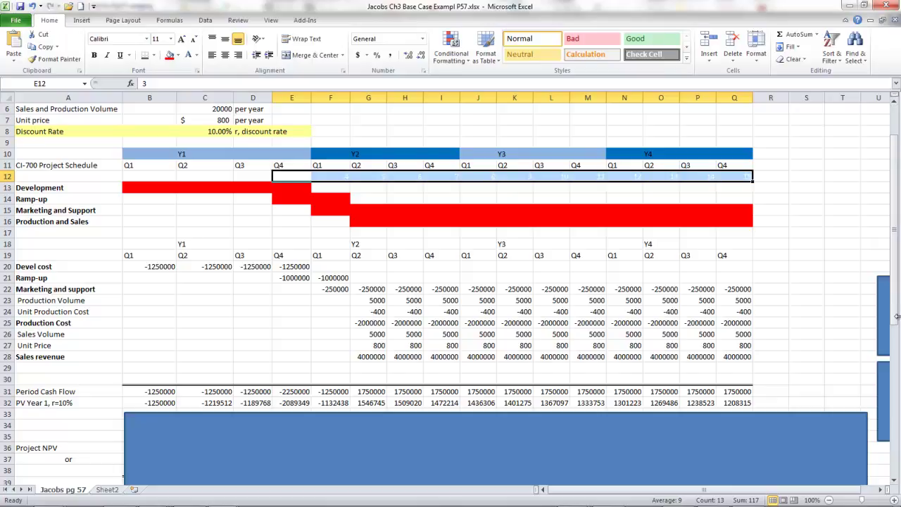
Review the G32 formula, its exponent cell G12 and the formula in F32, leaving them unedited
{"action": "left_click", "coordinate": [379, 404]}
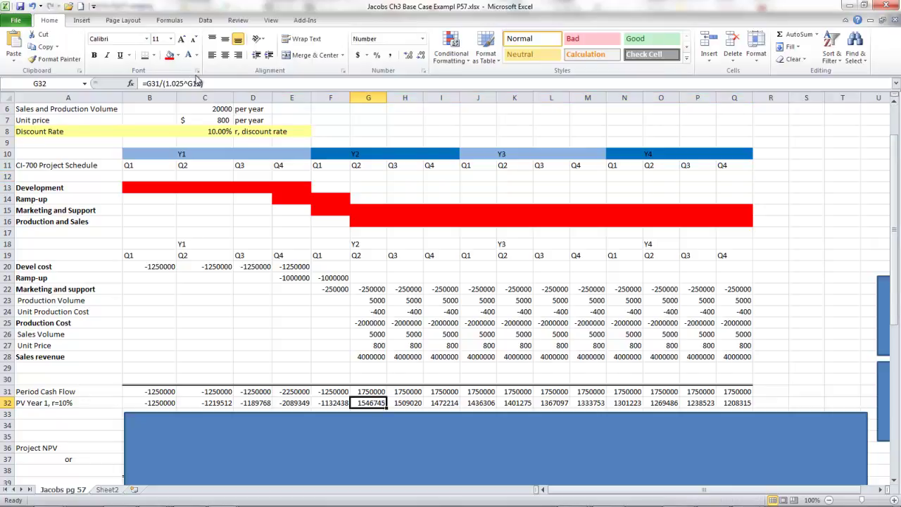
{"action": "left_click", "coordinate": [379, 177]}
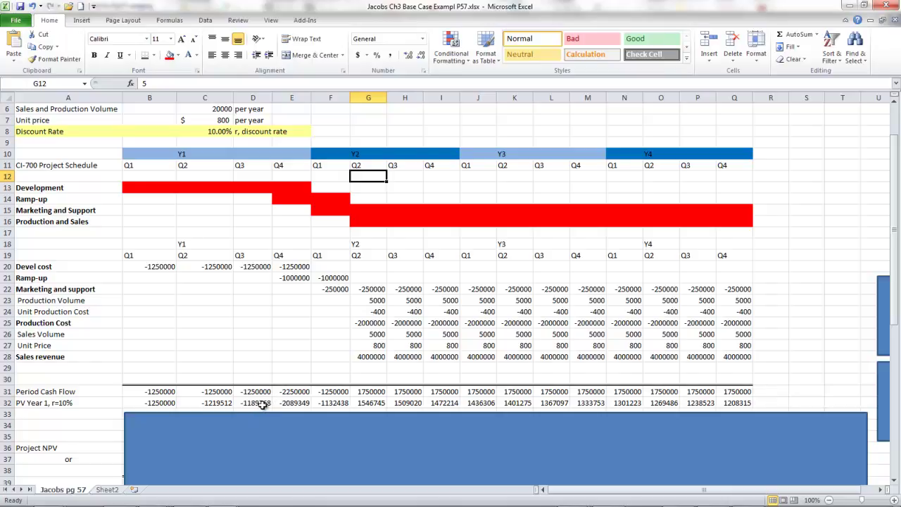
{"action": "double_click", "coordinate": [323, 403]}
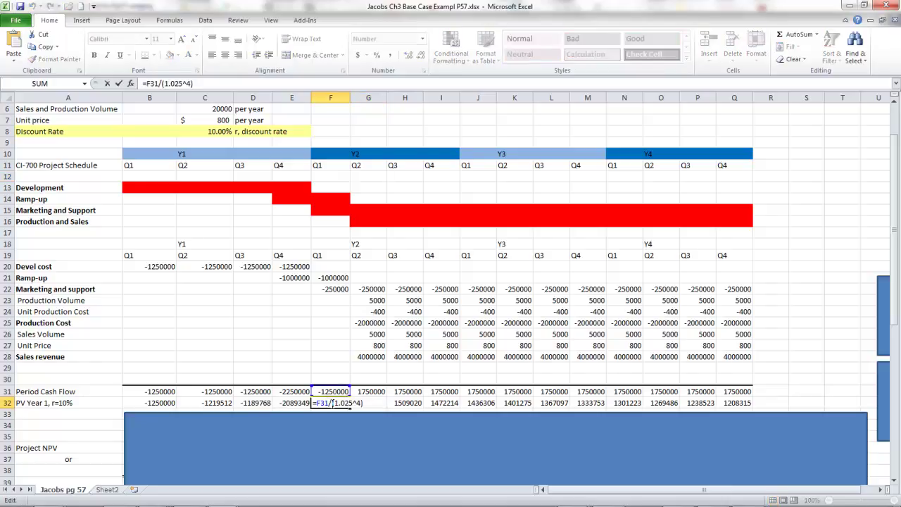
{"action": "key", "text": "Escape"}
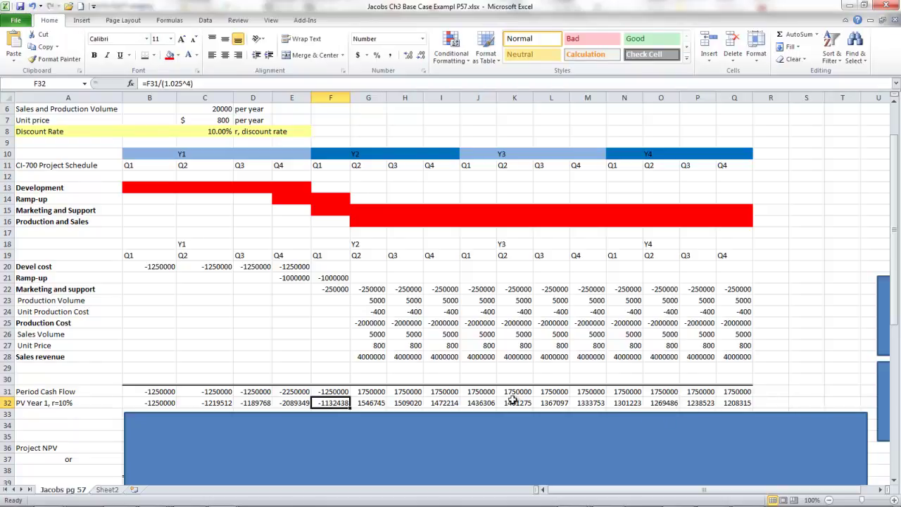
Lower the large covering rectangle just below row 36 to uncover the Project NPV value
{"action": "left_click_drag", "start_coordinate": [894, 309], "coordinate": [895, 318]}
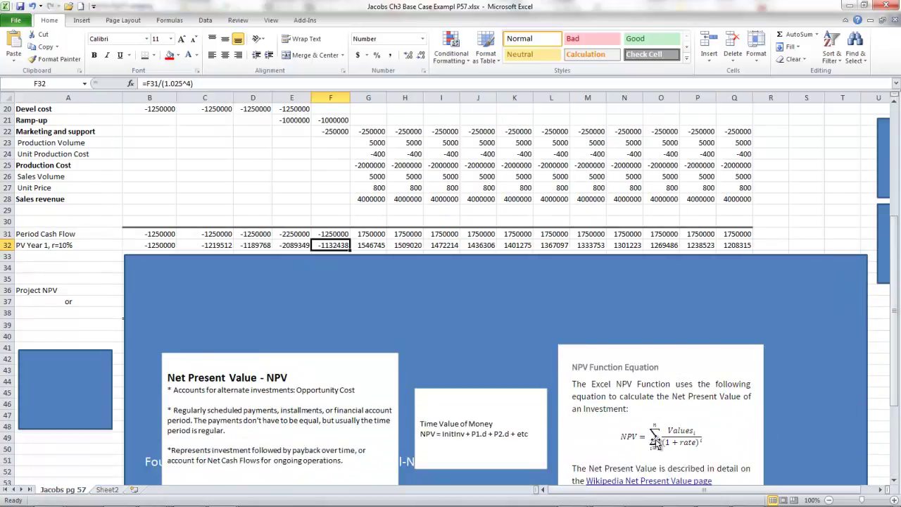
{"action": "left_click_drag", "start_coordinate": [896, 320], "coordinate": [897, 328]}
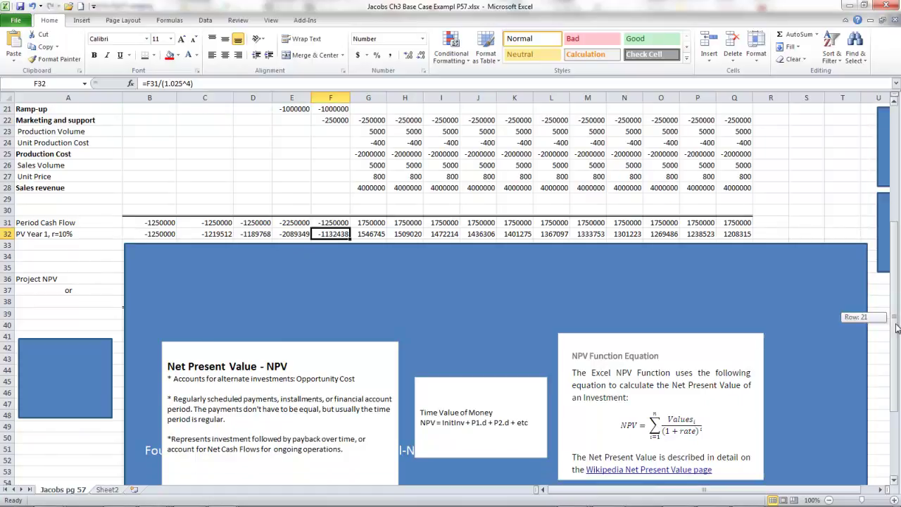
{"action": "left_click", "coordinate": [189, 272]}
{"action": "left_click_drag", "start_coordinate": [189, 272], "coordinate": [189, 313]}
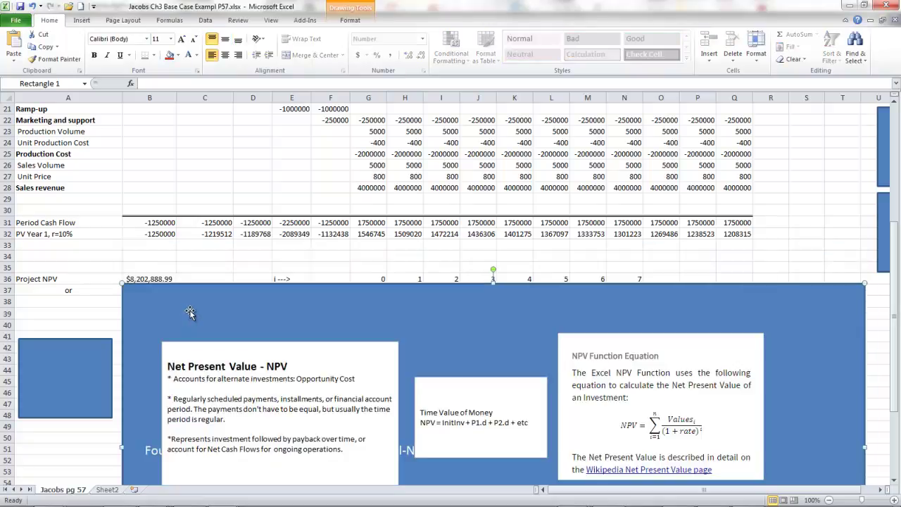
{"action": "mouse_move", "coordinate": [242, 297]}
{"action": "left_mouse_down"}
{"action": "mouse_move", "coordinate": [272, 292]}
{"action": "mouse_move", "coordinate": [244, 300]}
{"action": "left_mouse_up"}
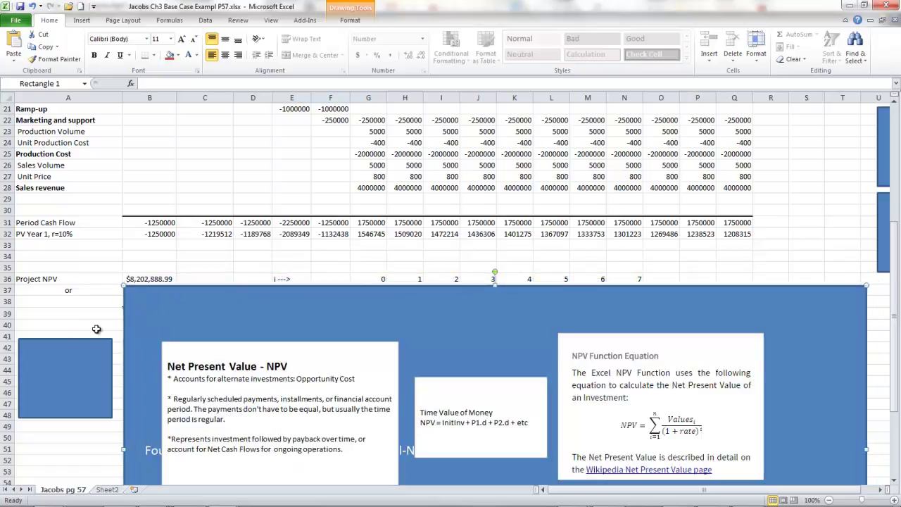
Place the small rectangle over the cells below B36 and shift the large one to cover row 36 from column C
{"action": "left_click_drag", "start_coordinate": [26, 352], "coordinate": [115, 303]}
{"action": "left_click_drag", "start_coordinate": [250, 305], "coordinate": [305, 297]}
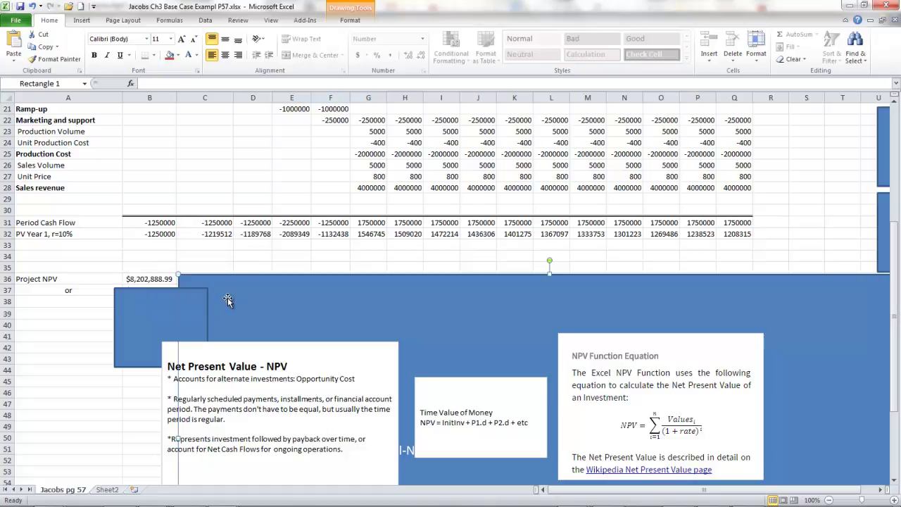
Set the font color of the hidden values in B33:Q33 to Automatic
{"action": "left_click", "coordinate": [245, 246]}
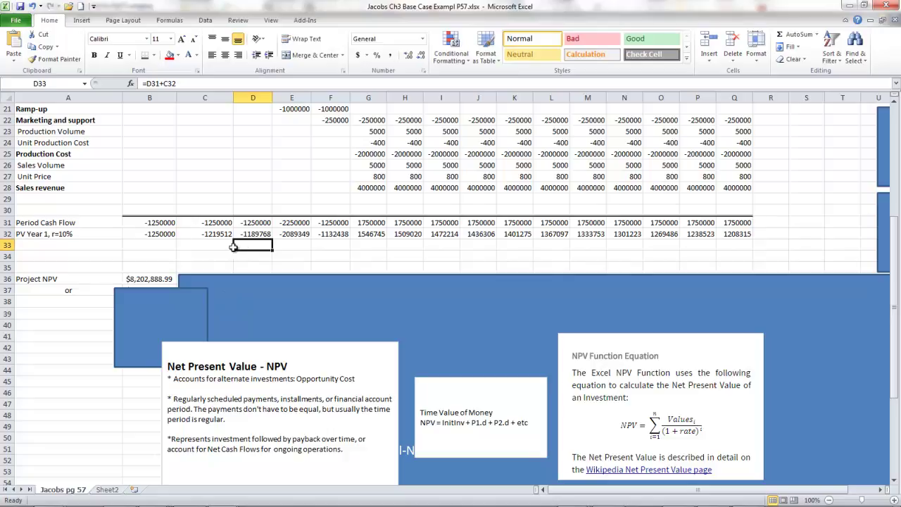
{"action": "left_click", "coordinate": [152, 246]}
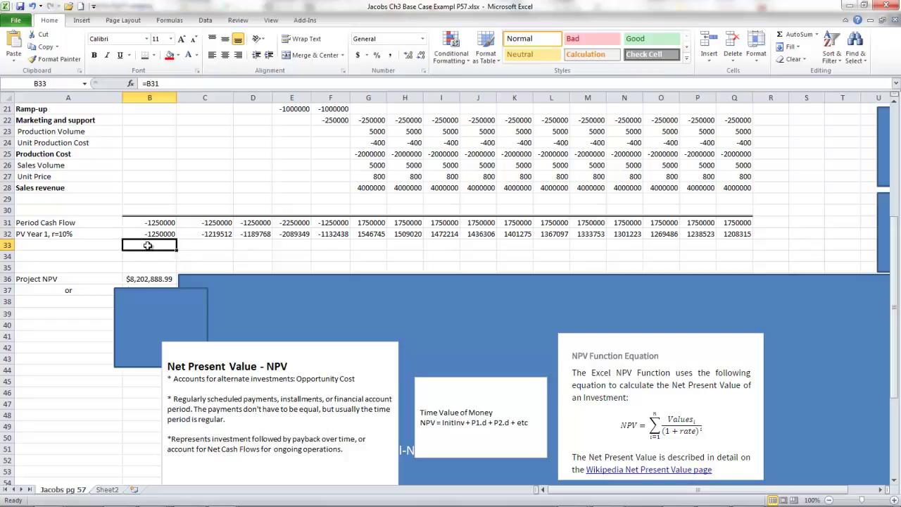
{"action": "left_click_drag", "start_coordinate": [148, 245], "coordinate": [744, 247]}
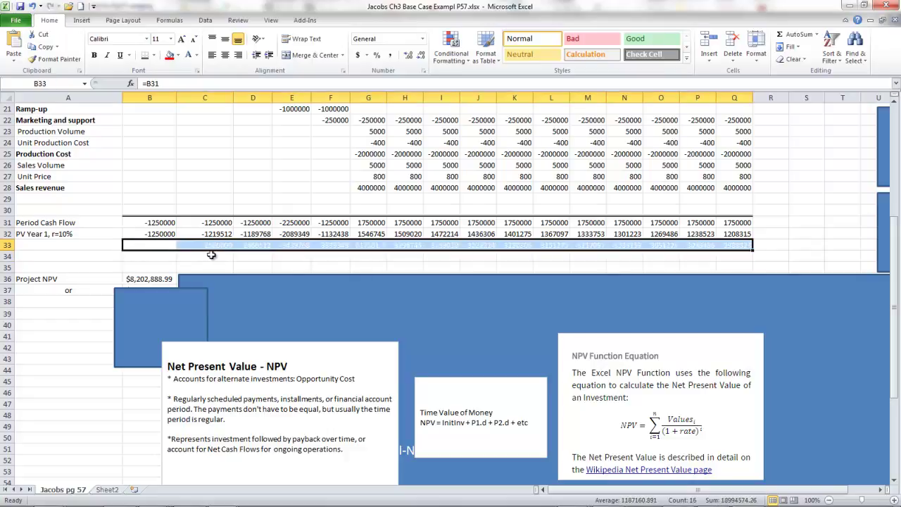
{"action": "left_click", "coordinate": [196, 55]}
{"action": "left_click", "coordinate": [193, 70]}
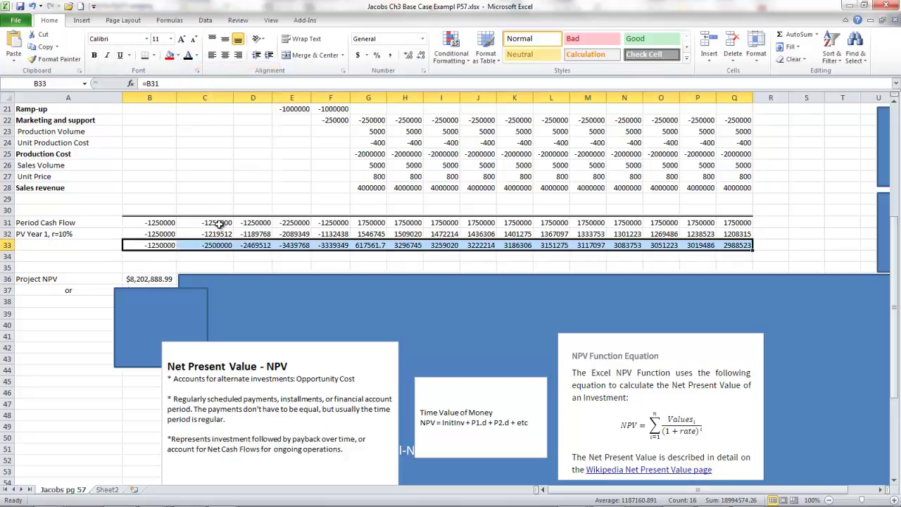
Examine the Balance row alongside the project schedule, the first sales revenue in G28 and the cash flow values in column K
{"action": "left_click", "coordinate": [212, 260]}
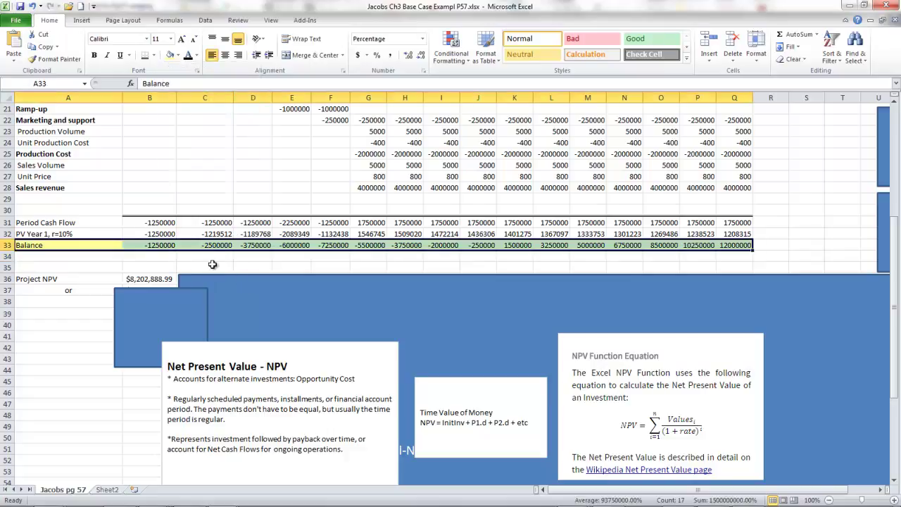
{"action": "left_click", "coordinate": [210, 266]}
{"action": "left_click", "coordinate": [250, 291]}
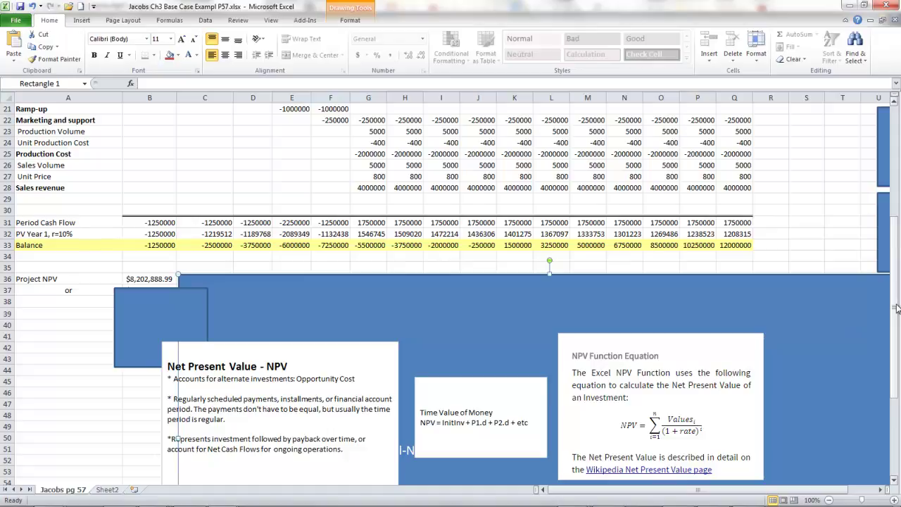
{"action": "left_click_drag", "start_coordinate": [898, 307], "coordinate": [898, 302]}
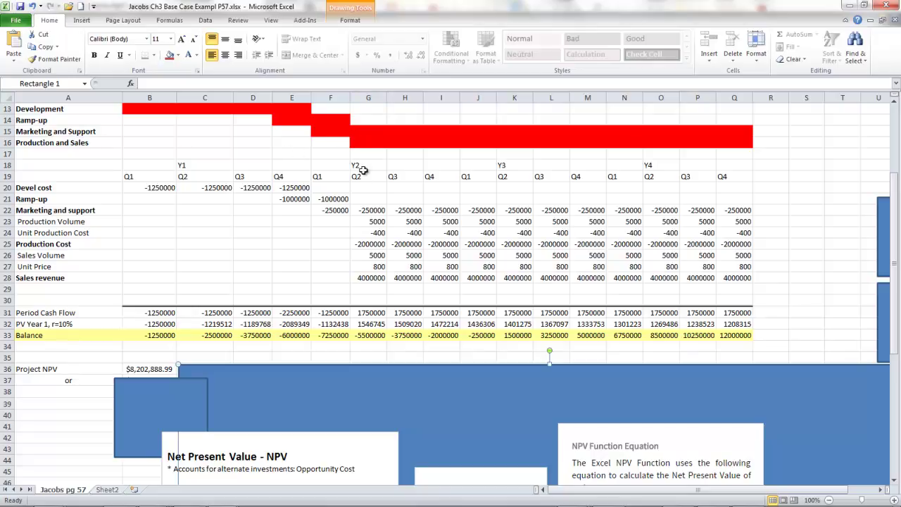
{"action": "left_click", "coordinate": [368, 278]}
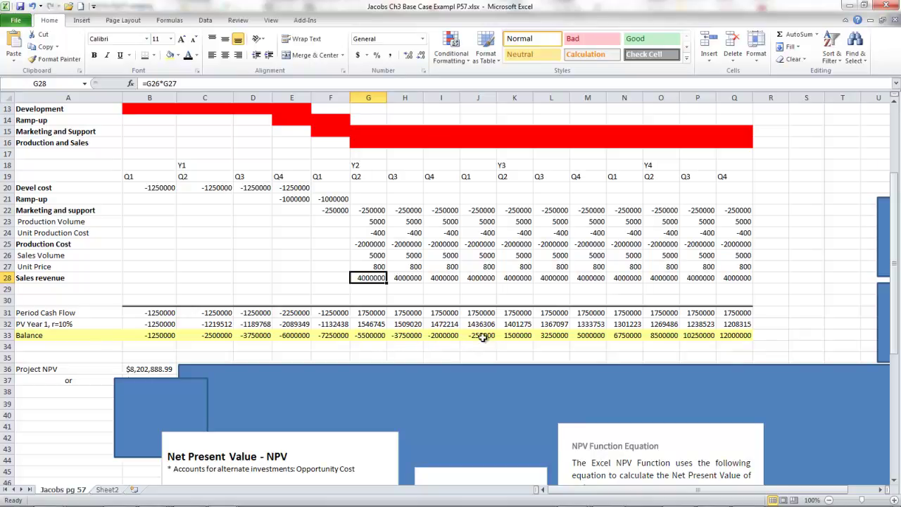
{"action": "left_click_drag", "start_coordinate": [514, 302], "coordinate": [515, 337]}
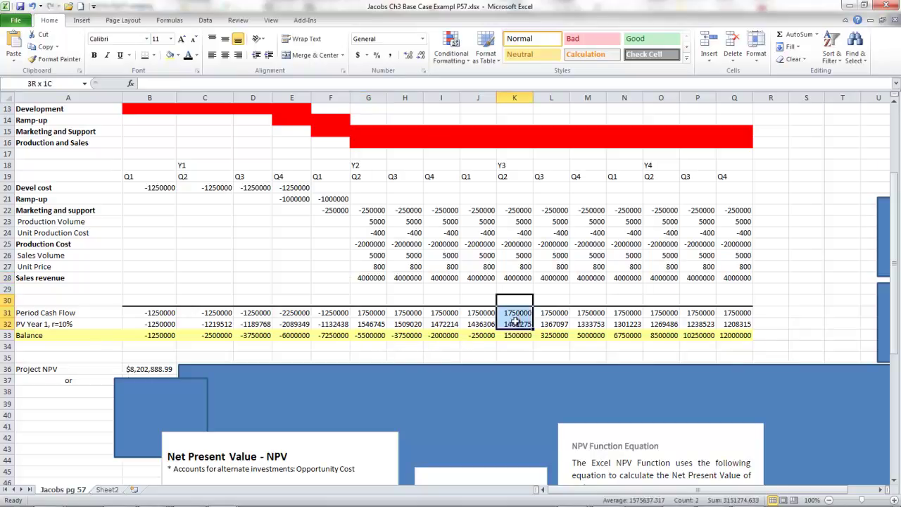
{"action": "left_click", "coordinate": [516, 356]}
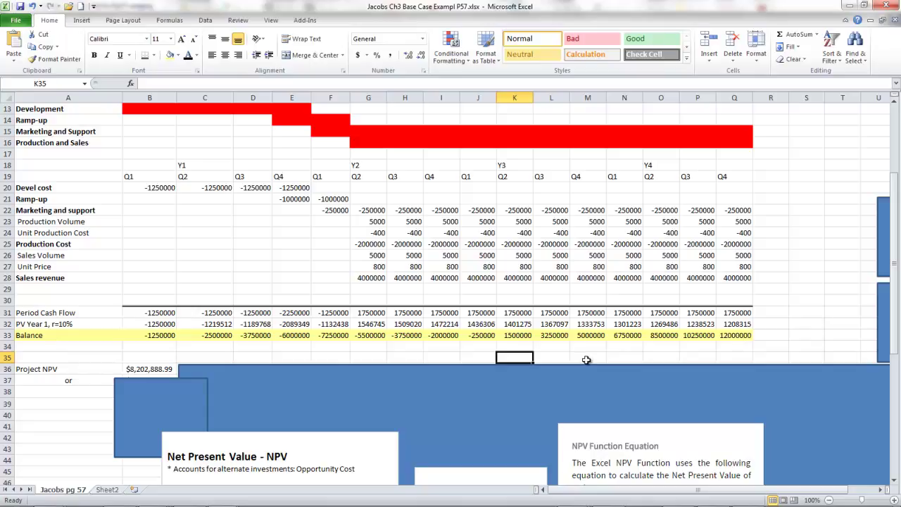
{"action": "left_click_drag", "start_coordinate": [896, 298], "coordinate": [898, 262]}
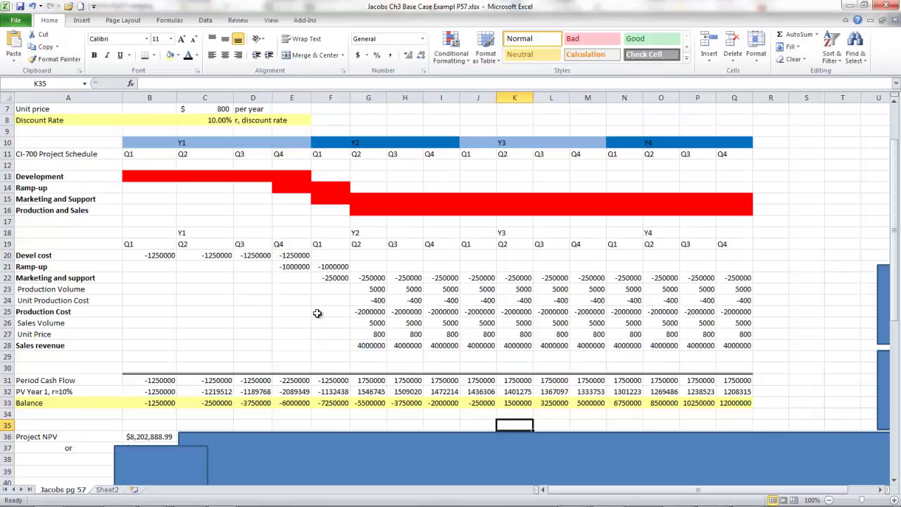
{"action": "left_click_drag", "start_coordinate": [894, 278], "coordinate": [898, 322]}
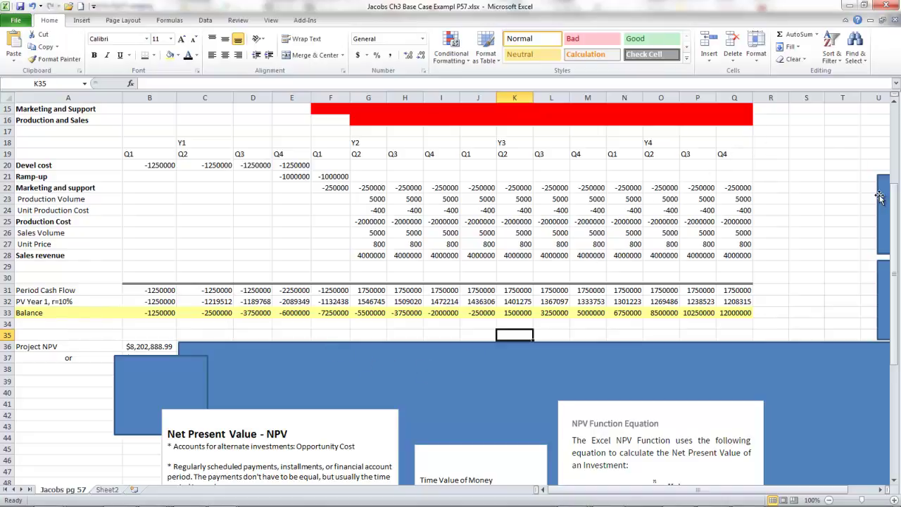
{"action": "left_click_drag", "start_coordinate": [897, 215], "coordinate": [897, 258]}
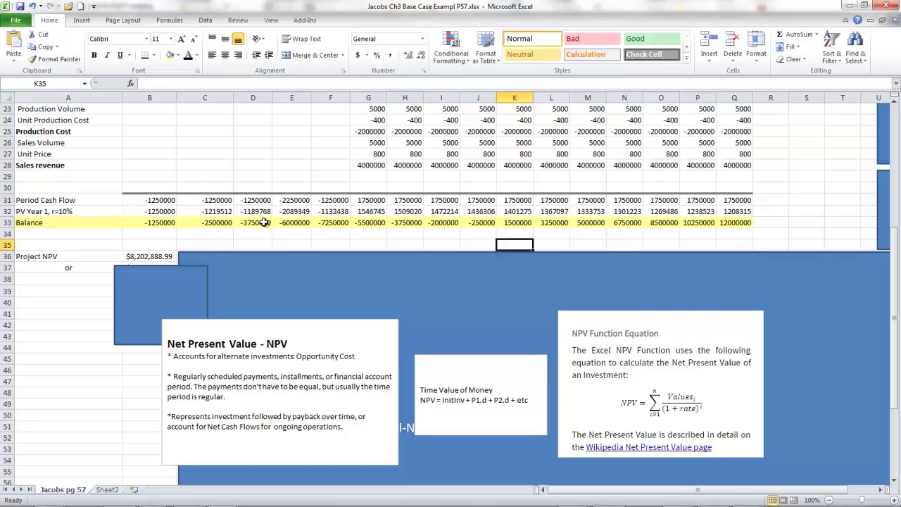
Review the period cash flow formula in F31, the present value formula in F32 and the Project NPV sum in B36
{"action": "left_click", "coordinate": [338, 201]}
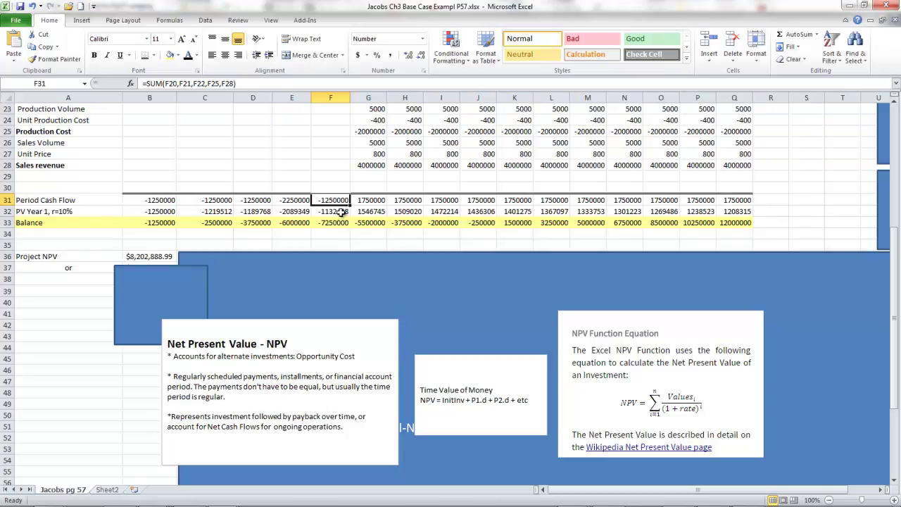
{"action": "left_click", "coordinate": [341, 212]}
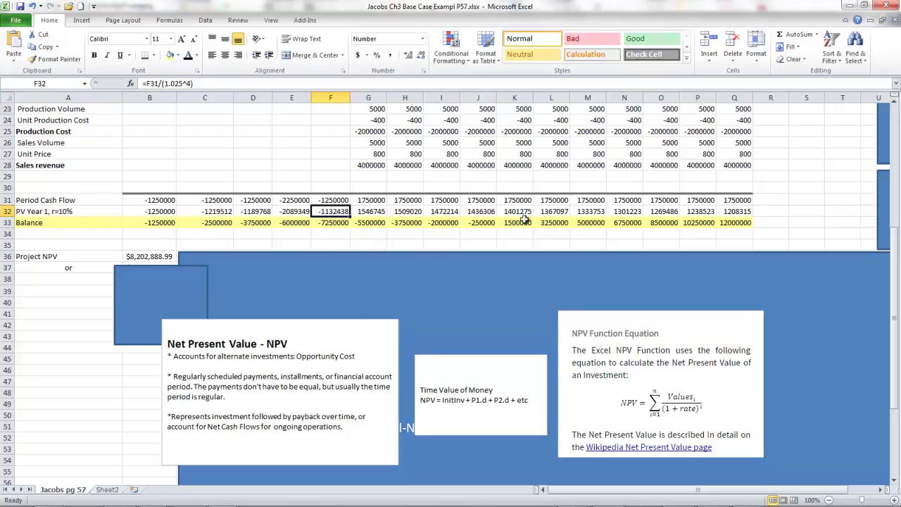
{"action": "left_click", "coordinate": [149, 256]}
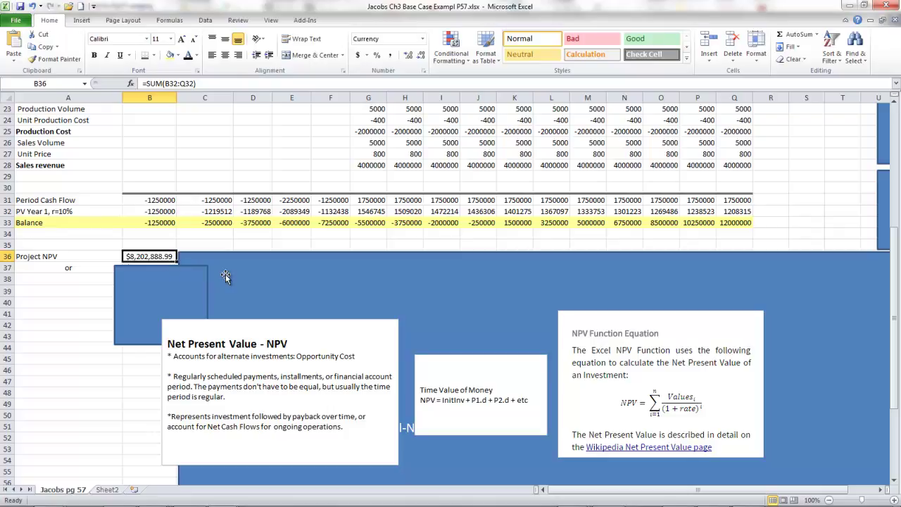
{"action": "left_click_drag", "start_coordinate": [146, 84], "coordinate": [202, 84]}
{"action": "left_click", "coordinate": [207, 84]}
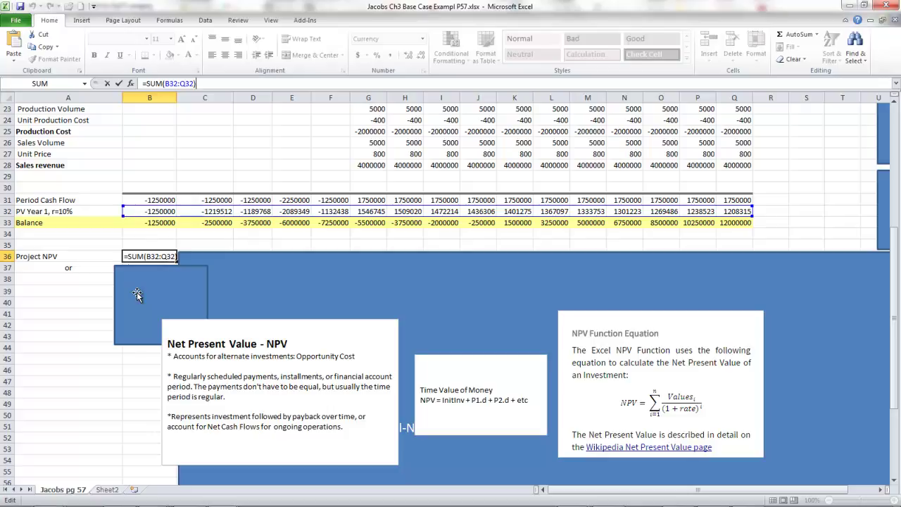
Lower the small rectangle to uncover B37 and replace the rate in its NPV formula with C8/4
{"action": "left_click_drag", "start_coordinate": [139, 294], "coordinate": [138, 305]}
{"action": "left_click", "coordinate": [134, 268]}
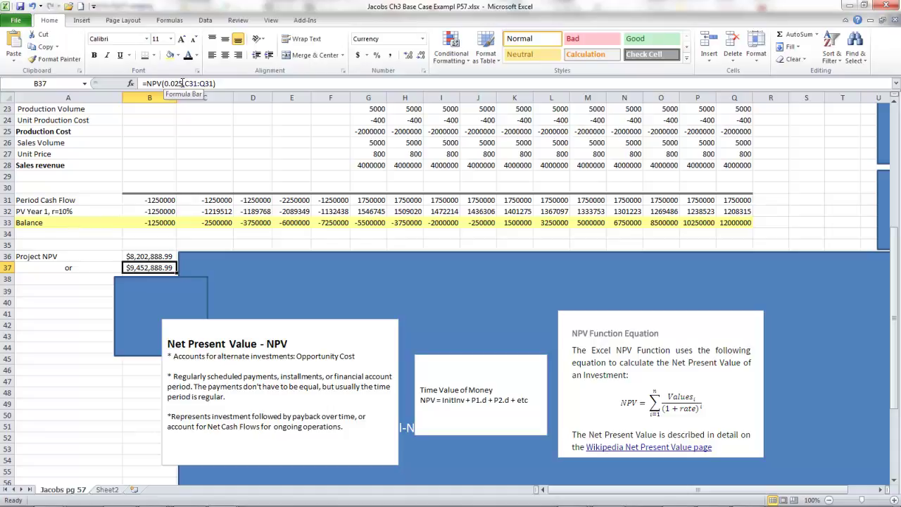
{"action": "left_click", "coordinate": [182, 83]}
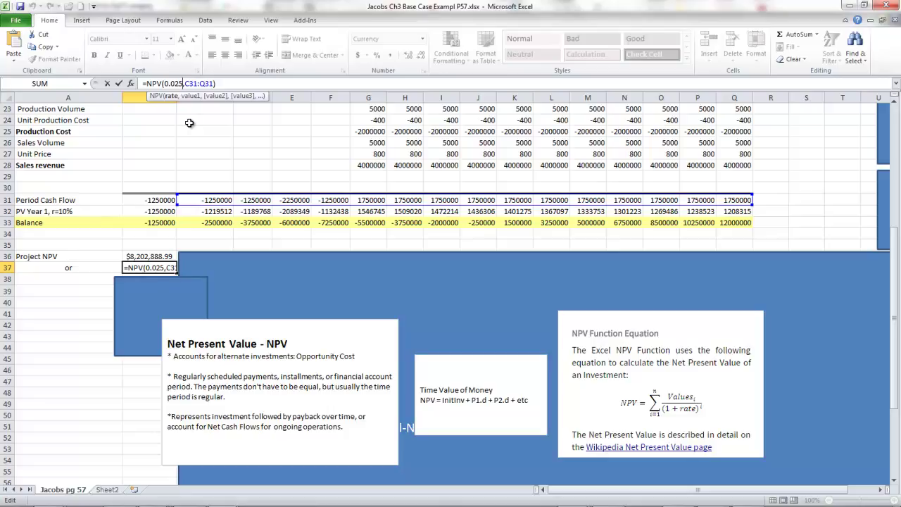
{"action": "left_click_drag", "start_coordinate": [165, 84], "coordinate": [183, 84]}
{"action": "left_click_drag", "start_coordinate": [895, 310], "coordinate": [893, 221]}
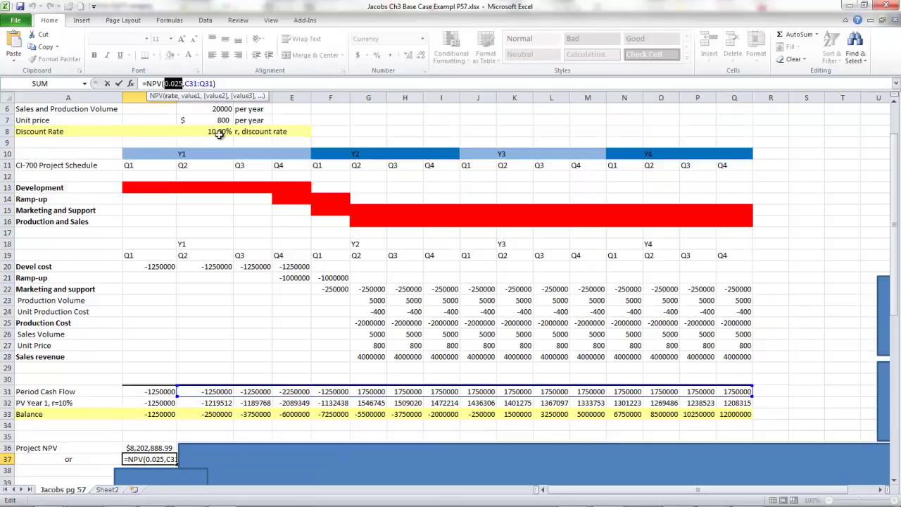
{"action": "left_click", "coordinate": [214, 131]}
{"action": "type", "text": "/4"}
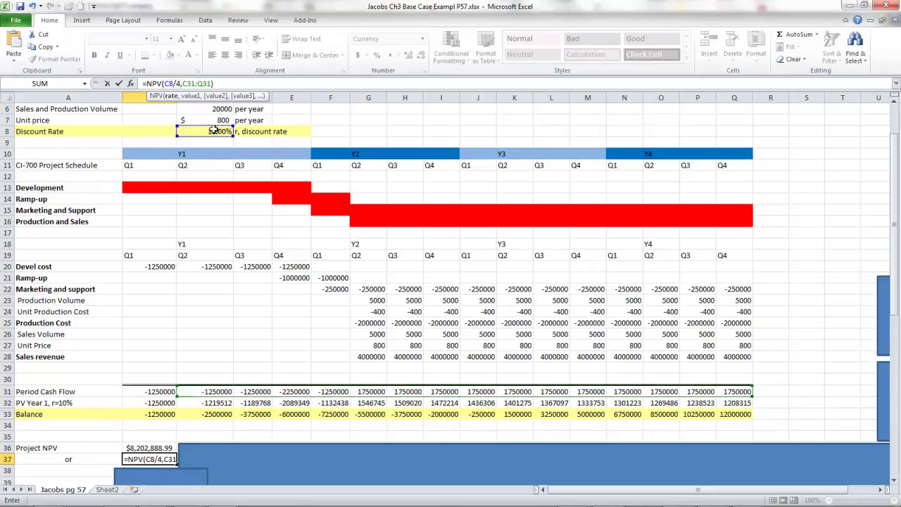
{"action": "key", "text": "Return"}
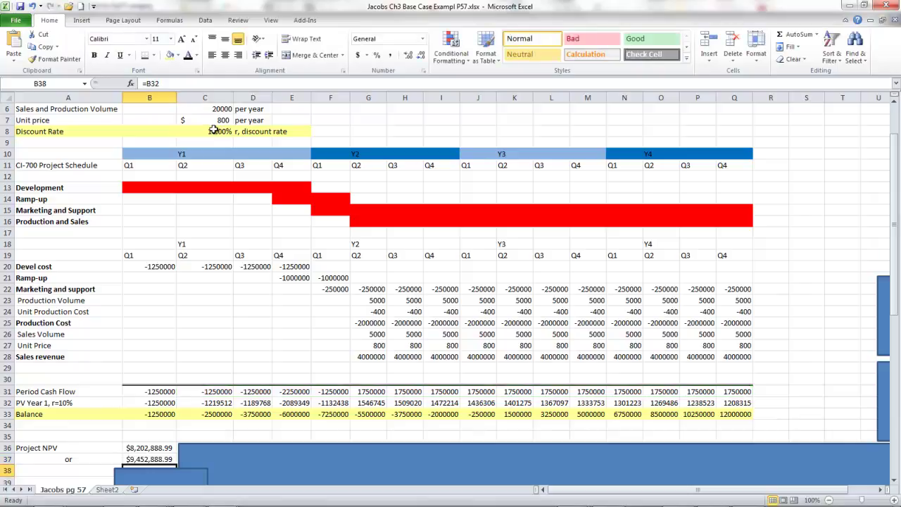
Review the NPV formula in B37 and the discount rate cell C8 that it refers to
{"action": "left_click", "coordinate": [159, 461]}
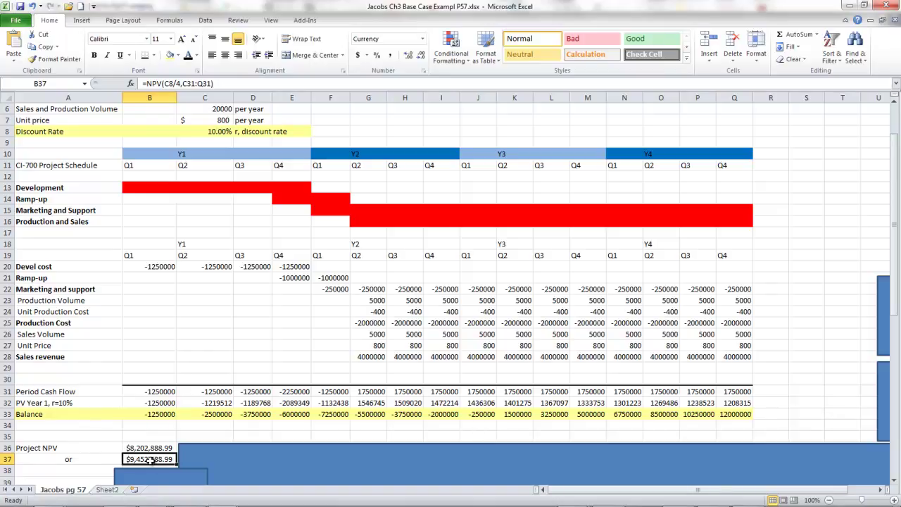
{"action": "left_click", "coordinate": [217, 132]}
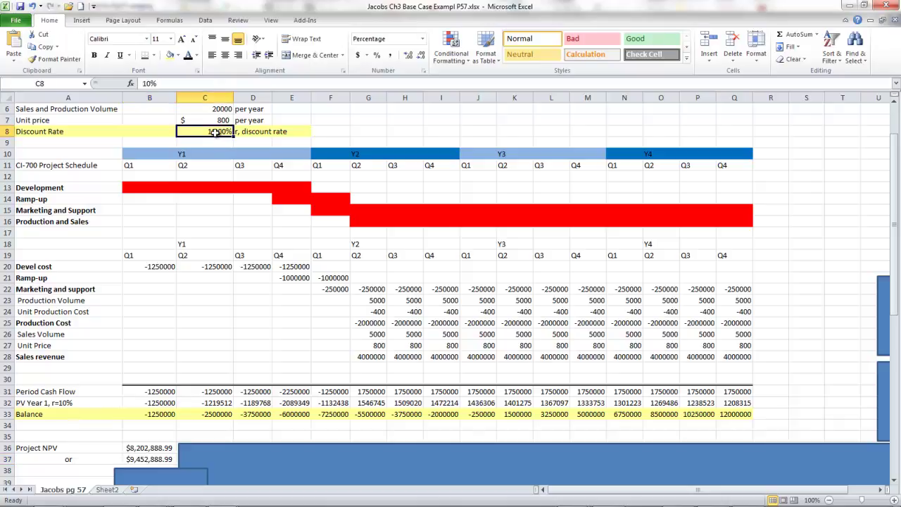
{"action": "left_click", "coordinate": [152, 460]}
{"action": "left_click_drag", "start_coordinate": [897, 285], "coordinate": [898, 318]}
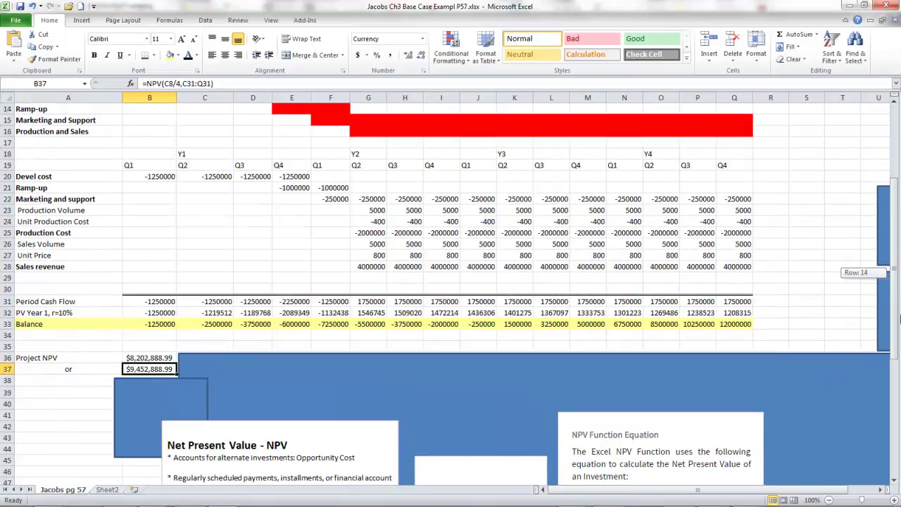
{"action": "left_click_drag", "start_coordinate": [898, 319], "coordinate": [899, 317]}
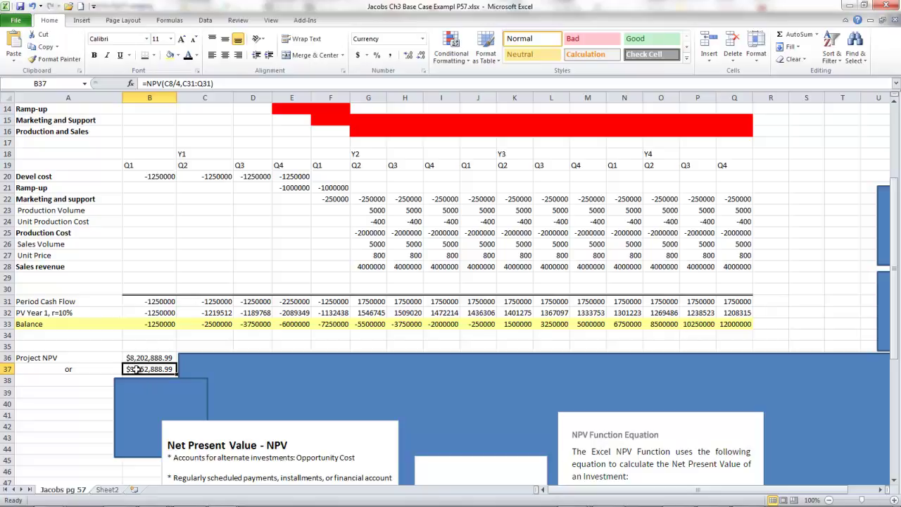
Lower the small rectangle below row 39 in two stages to uncover B38 and B39, checking the formula in each
{"action": "mouse_move", "coordinate": [154, 388]}
{"action": "left_mouse_down"}
{"action": "mouse_move", "coordinate": [154, 407]}
{"action": "mouse_move", "coordinate": [155, 397]}
{"action": "left_mouse_up"}
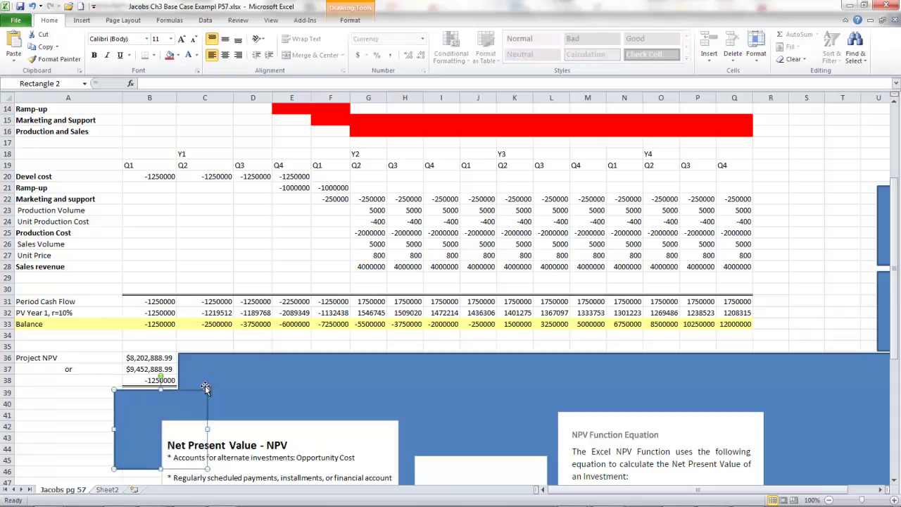
{"action": "left_click", "coordinate": [146, 380]}
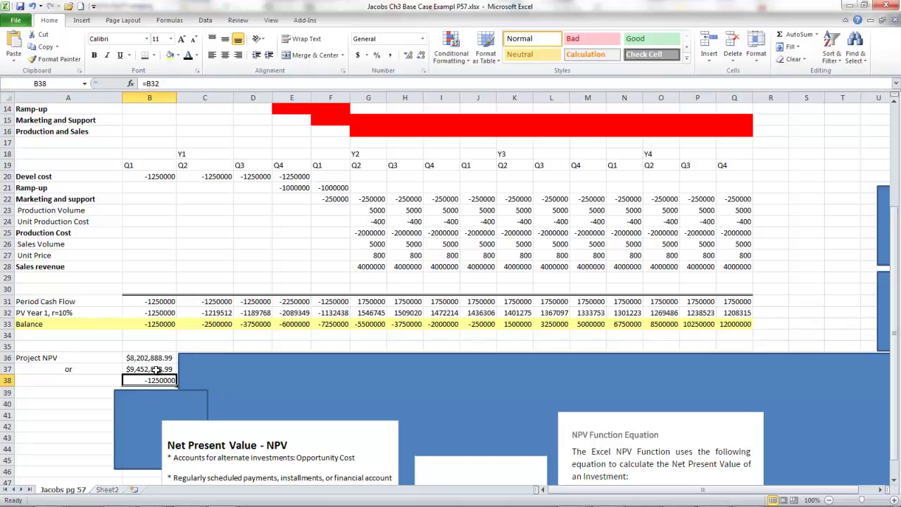
{"action": "left_click_drag", "start_coordinate": [152, 403], "coordinate": [150, 417]}
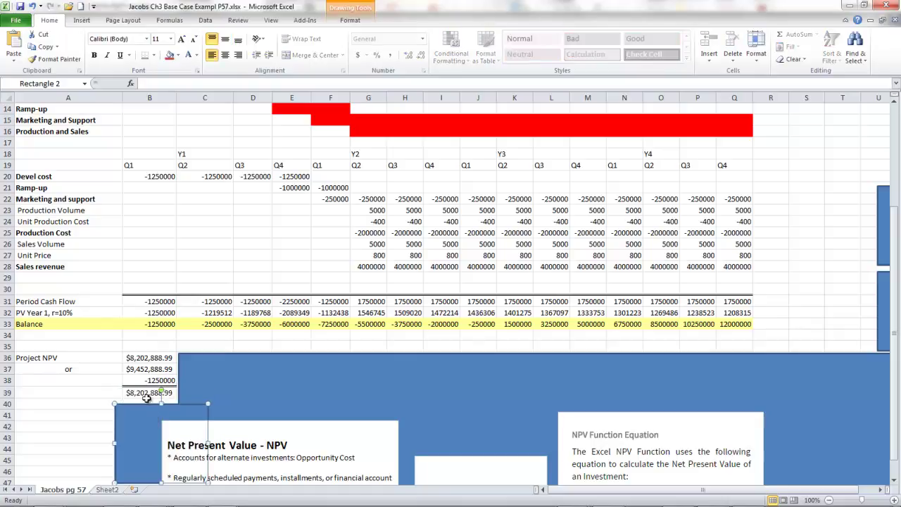
{"action": "left_click", "coordinate": [147, 392]}
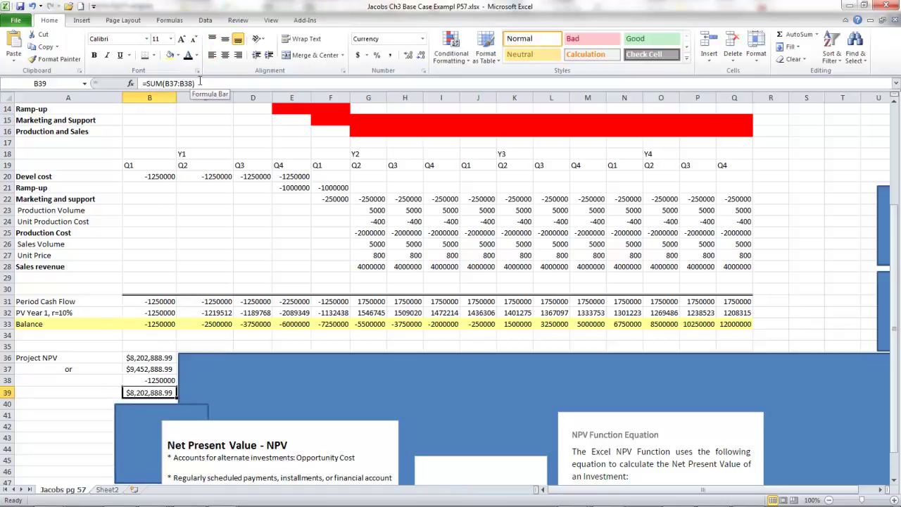